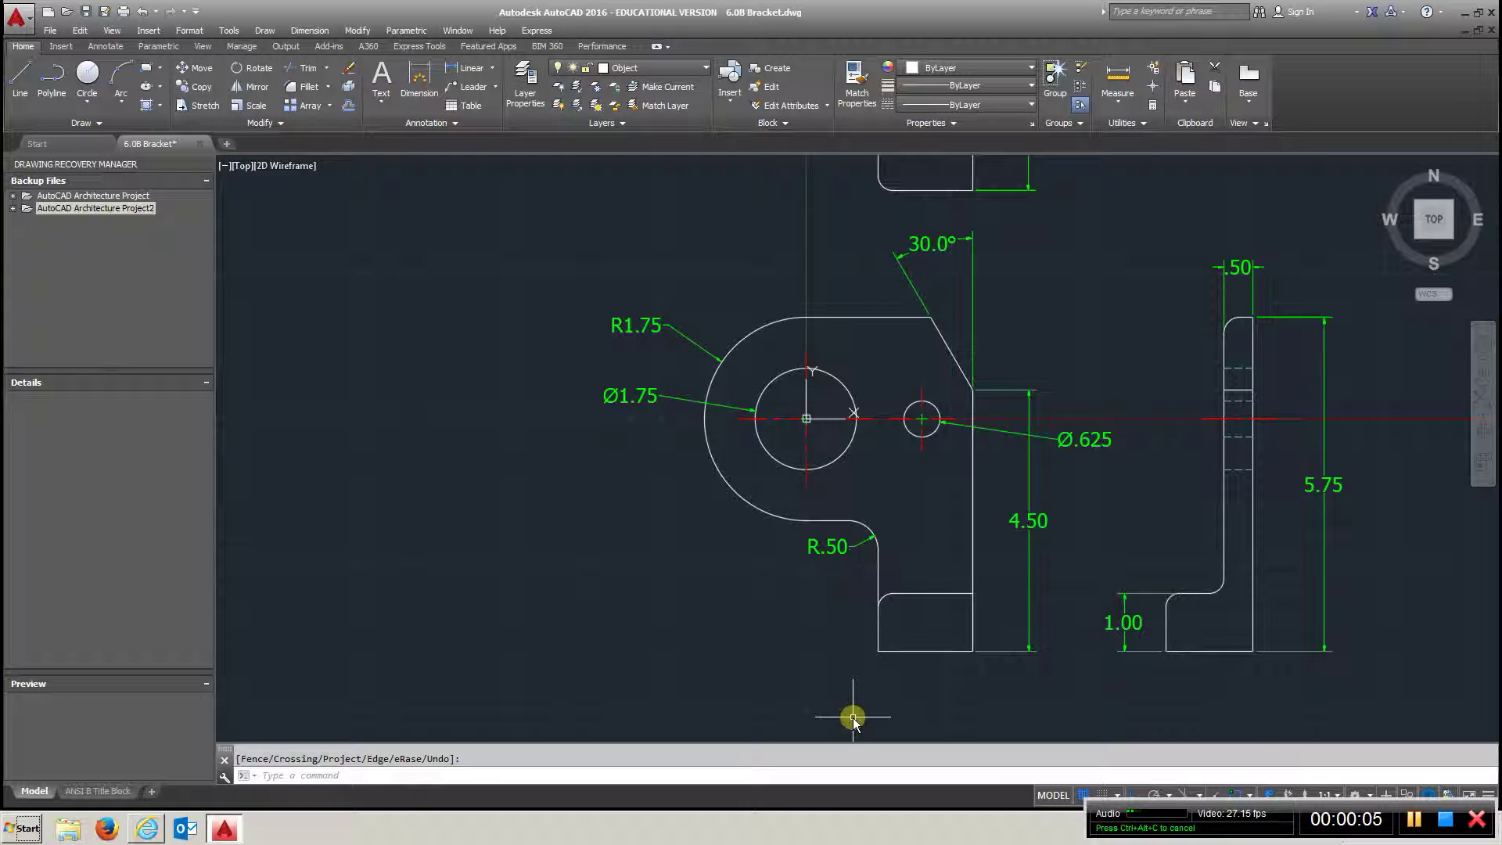
- Zoom out and pan so the bracket's top, front and side views are all visible
scroll(852, 717, down, 2)
mouse_move(878, 710)
middle_down()
mouse_move(888, 670)
mouse_move(811, 632)
middle_up()
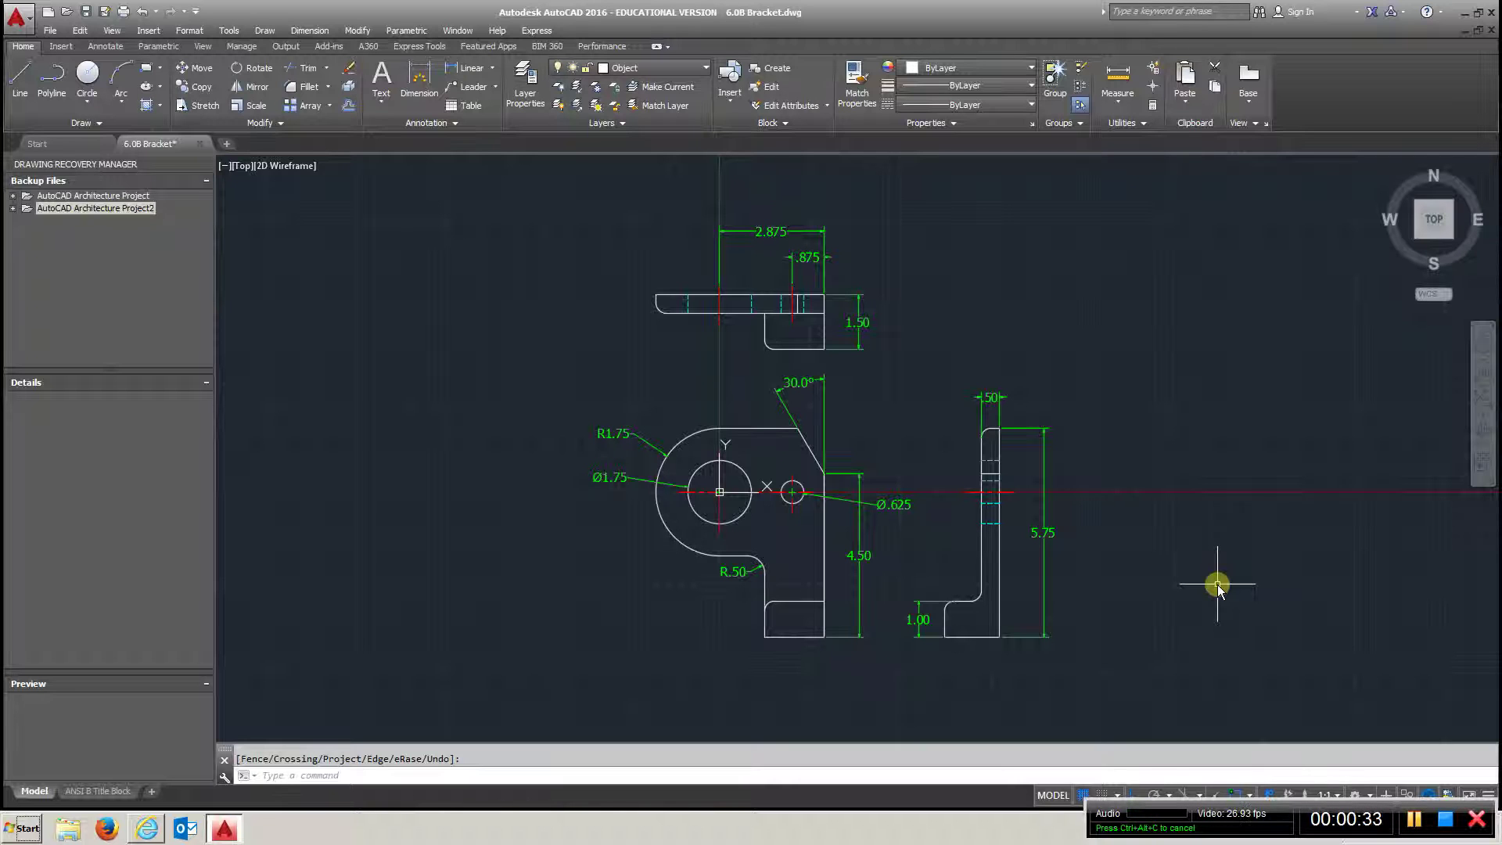
- Show the AutoCAD Dimension toolbar and dock it at the top of the drawing area
click(229, 30)
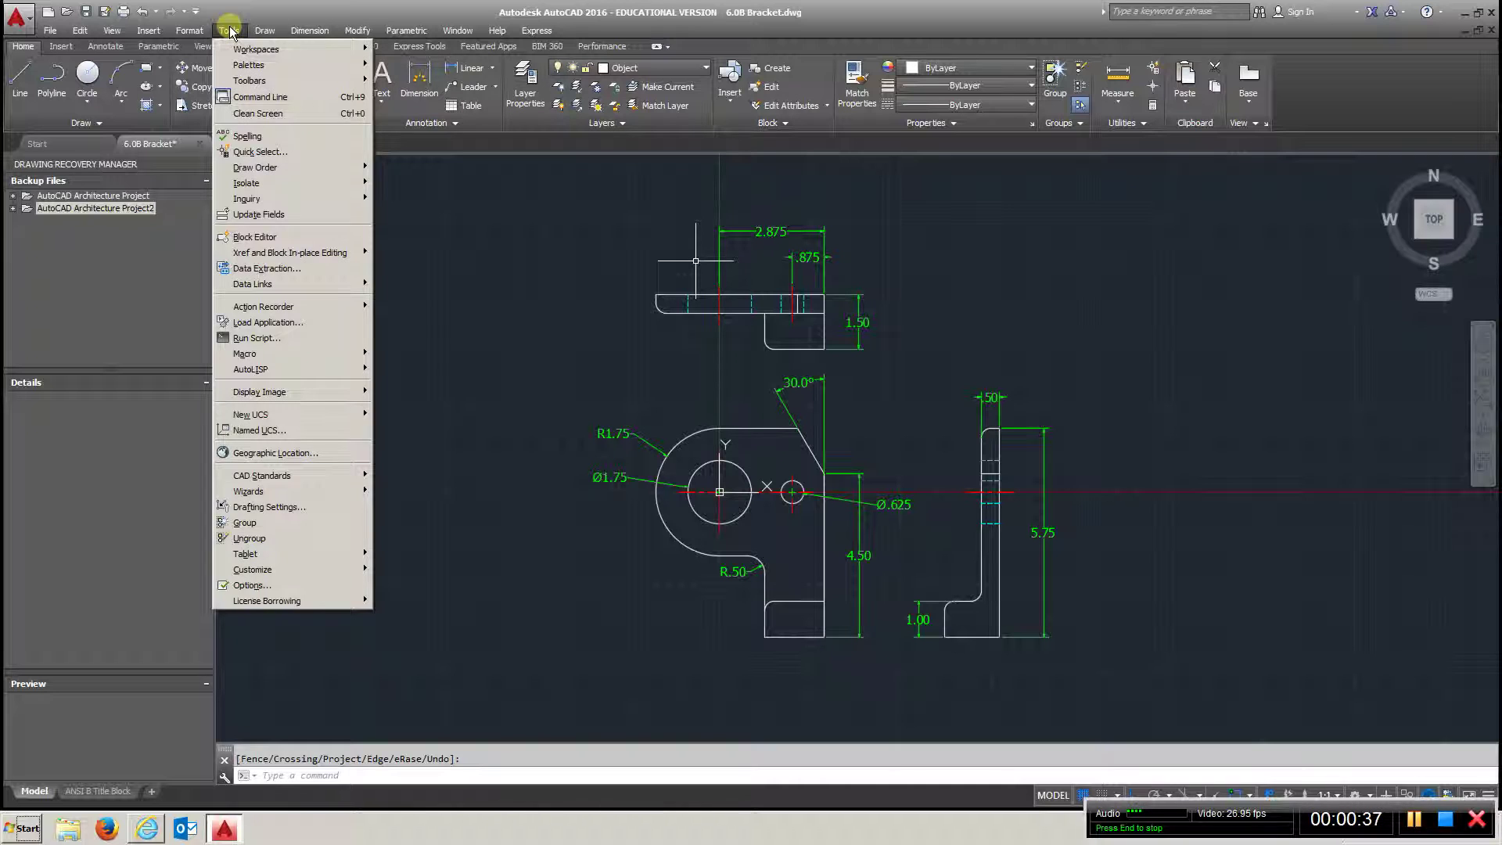
mouse_move(268, 82)
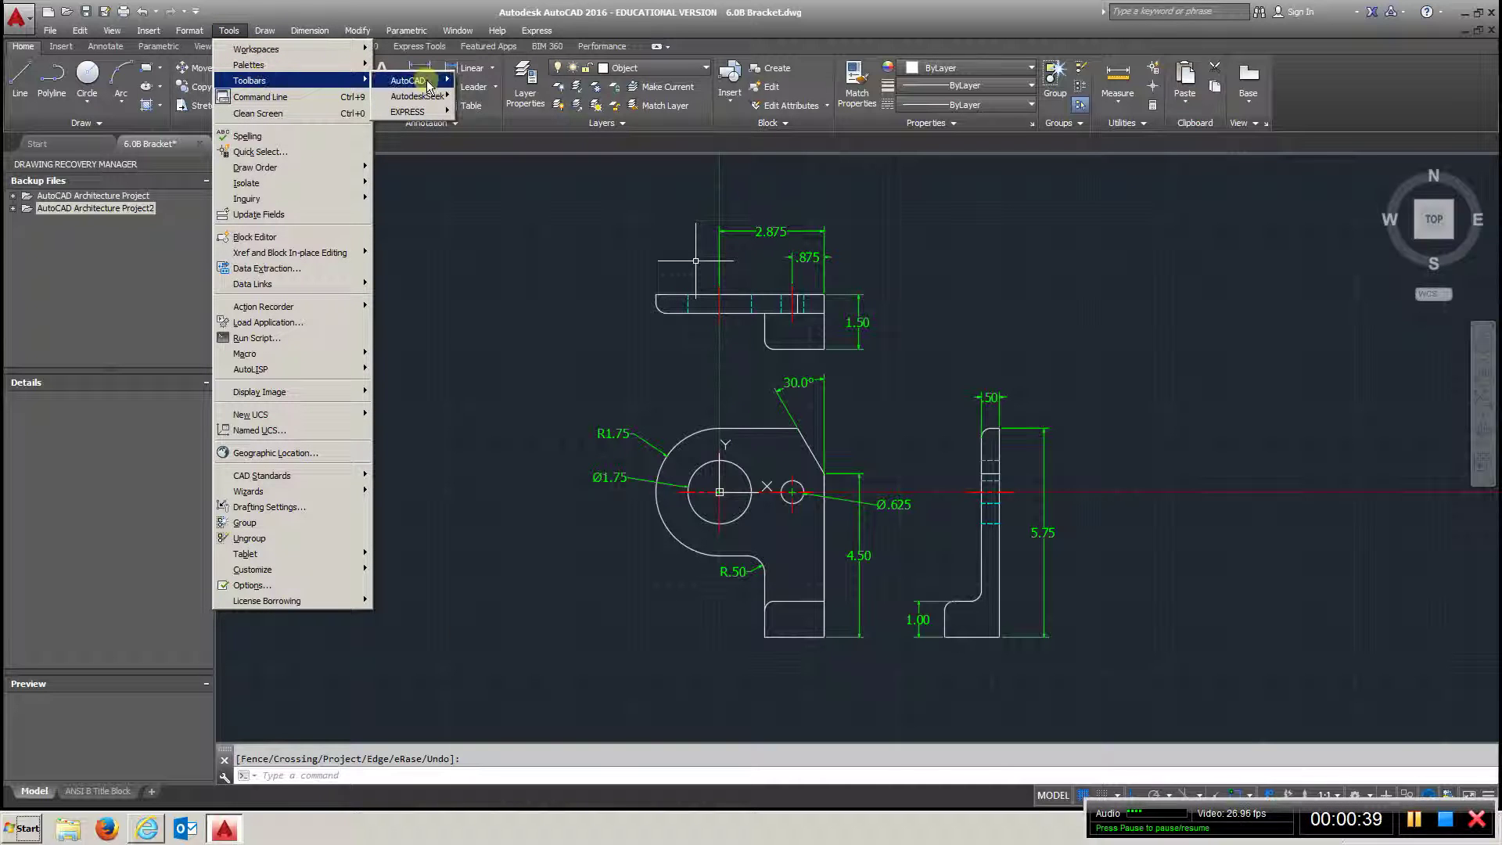
mouse_move(430, 84)
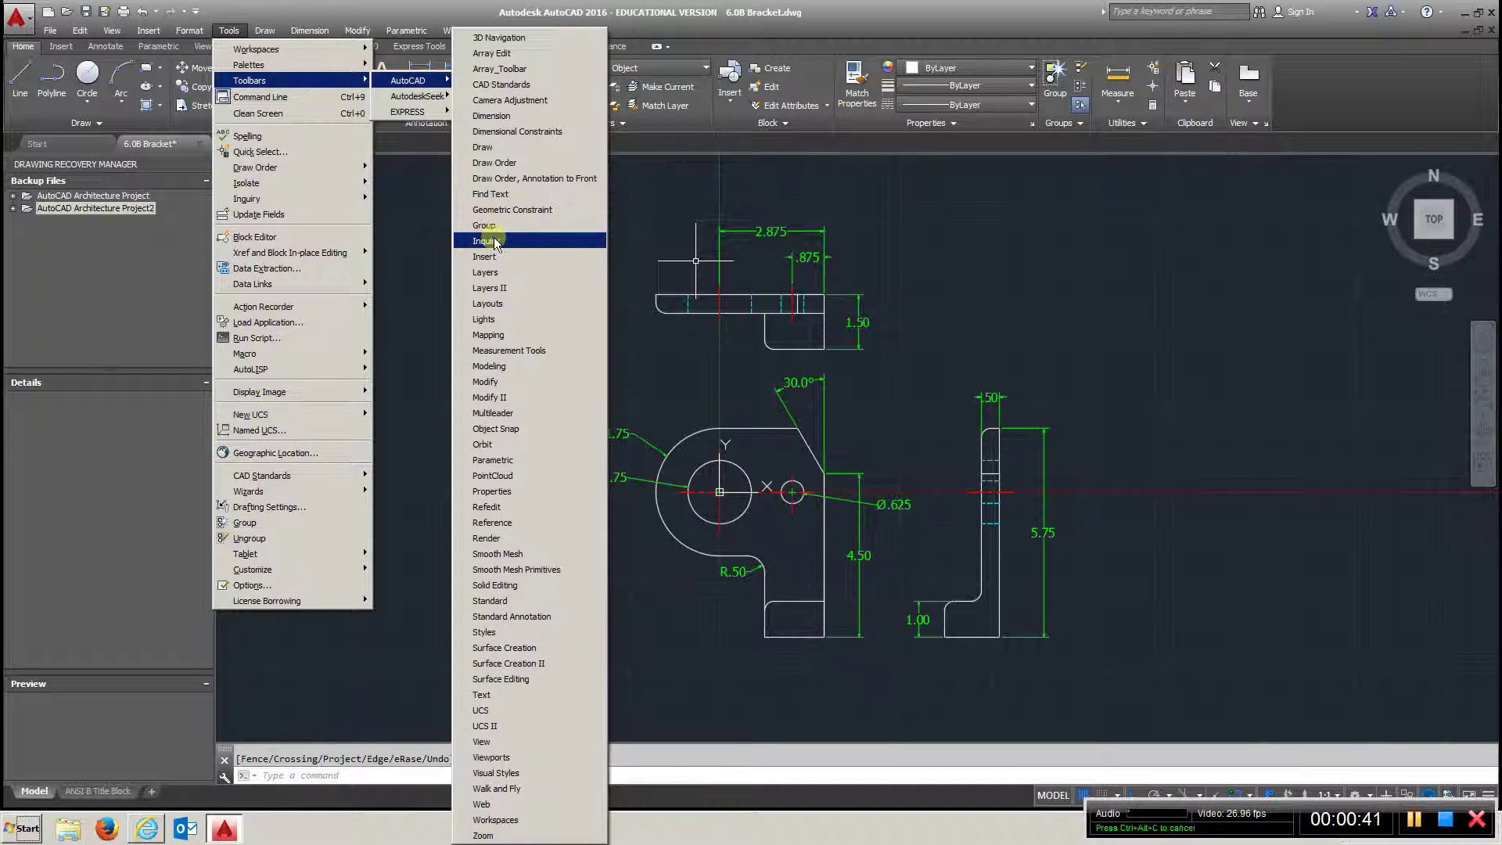
click(520, 116)
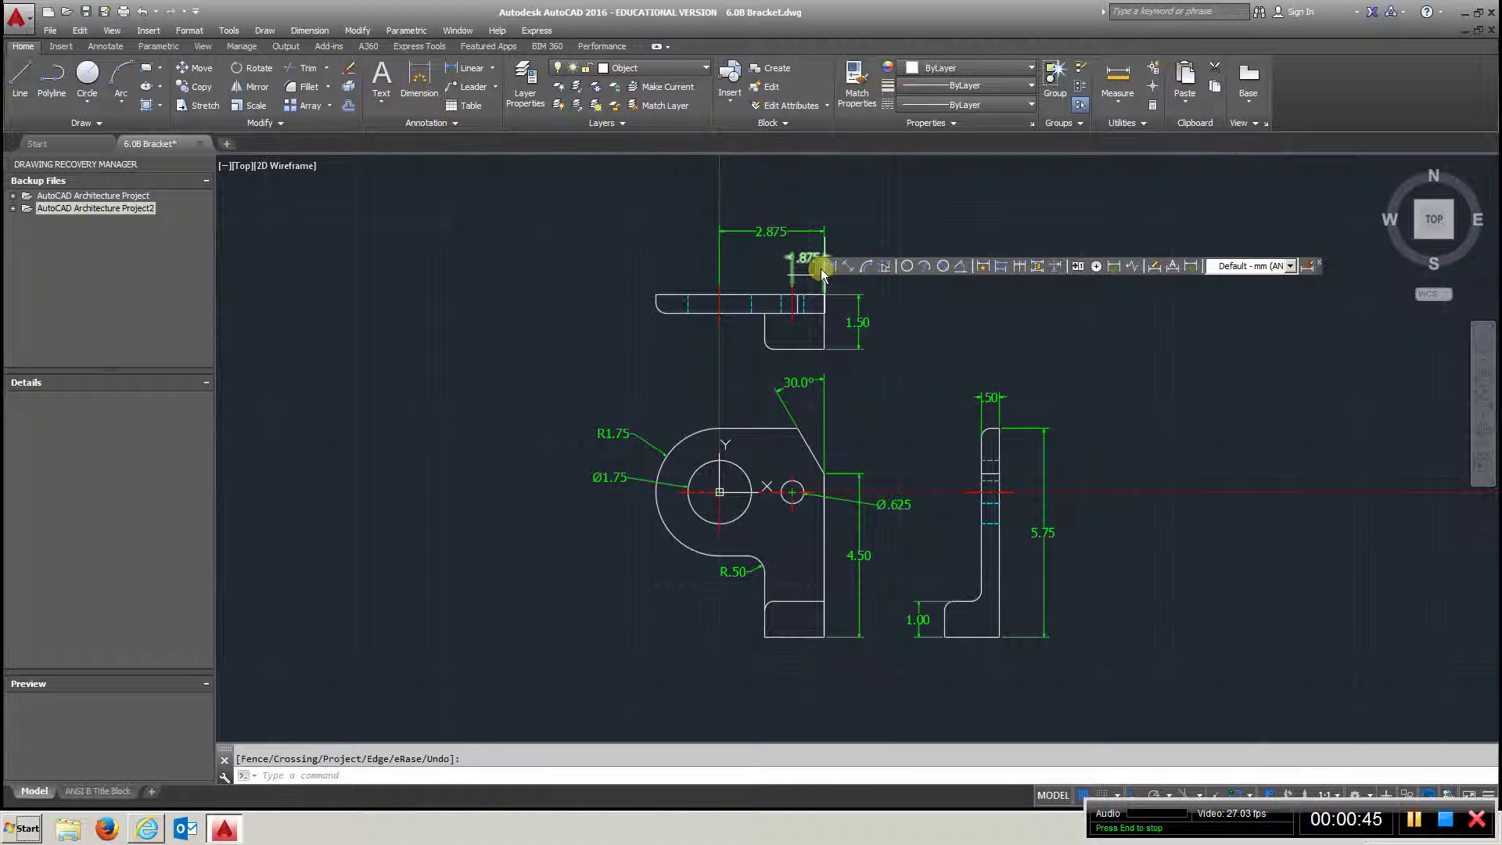
drag(838, 269, 878, 173)
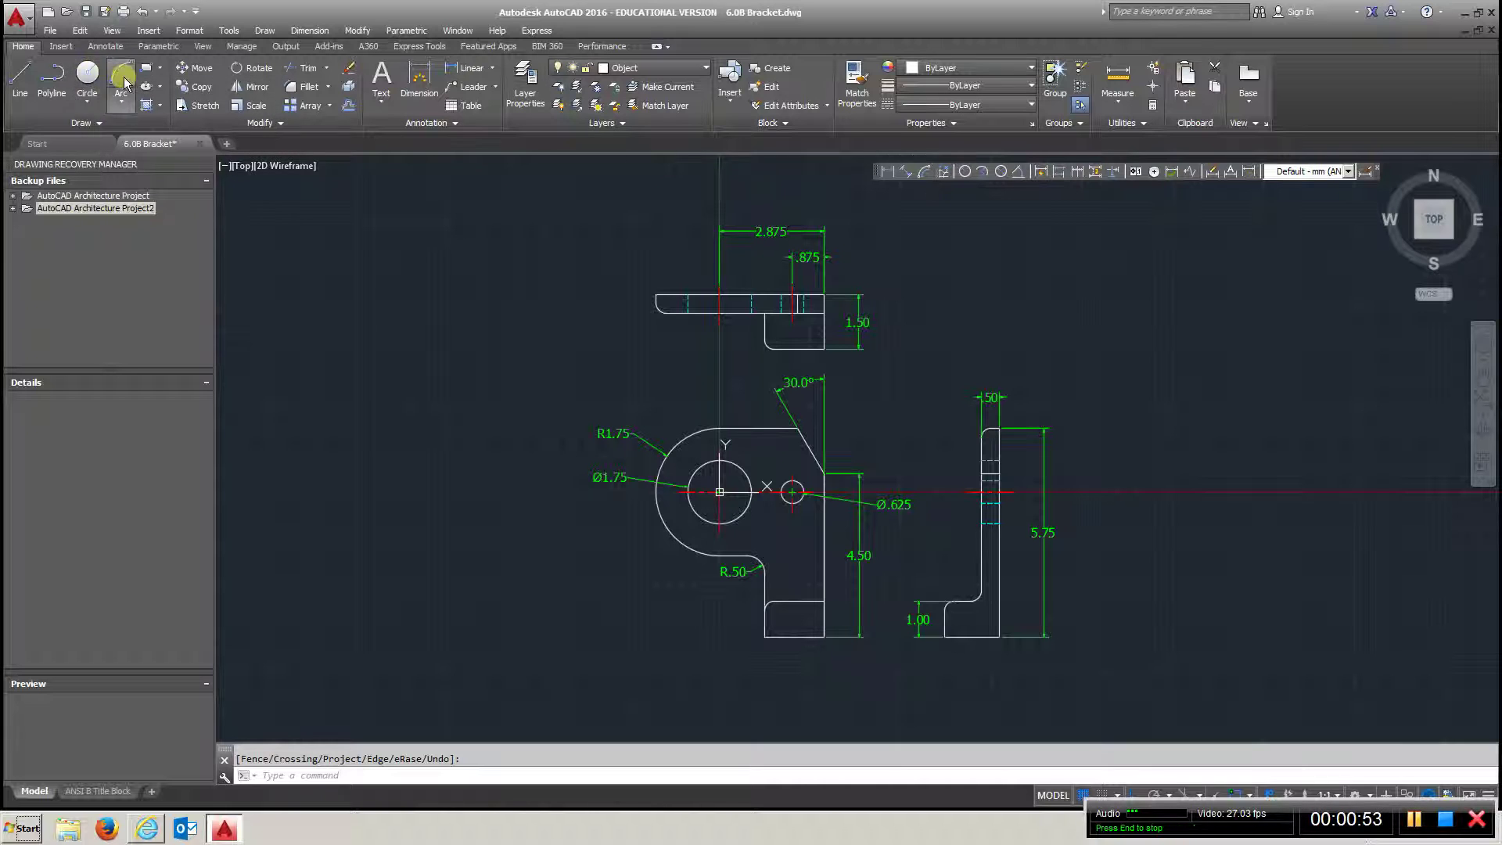
- Draw a small practice circle beside the top view
click(1222, 320)
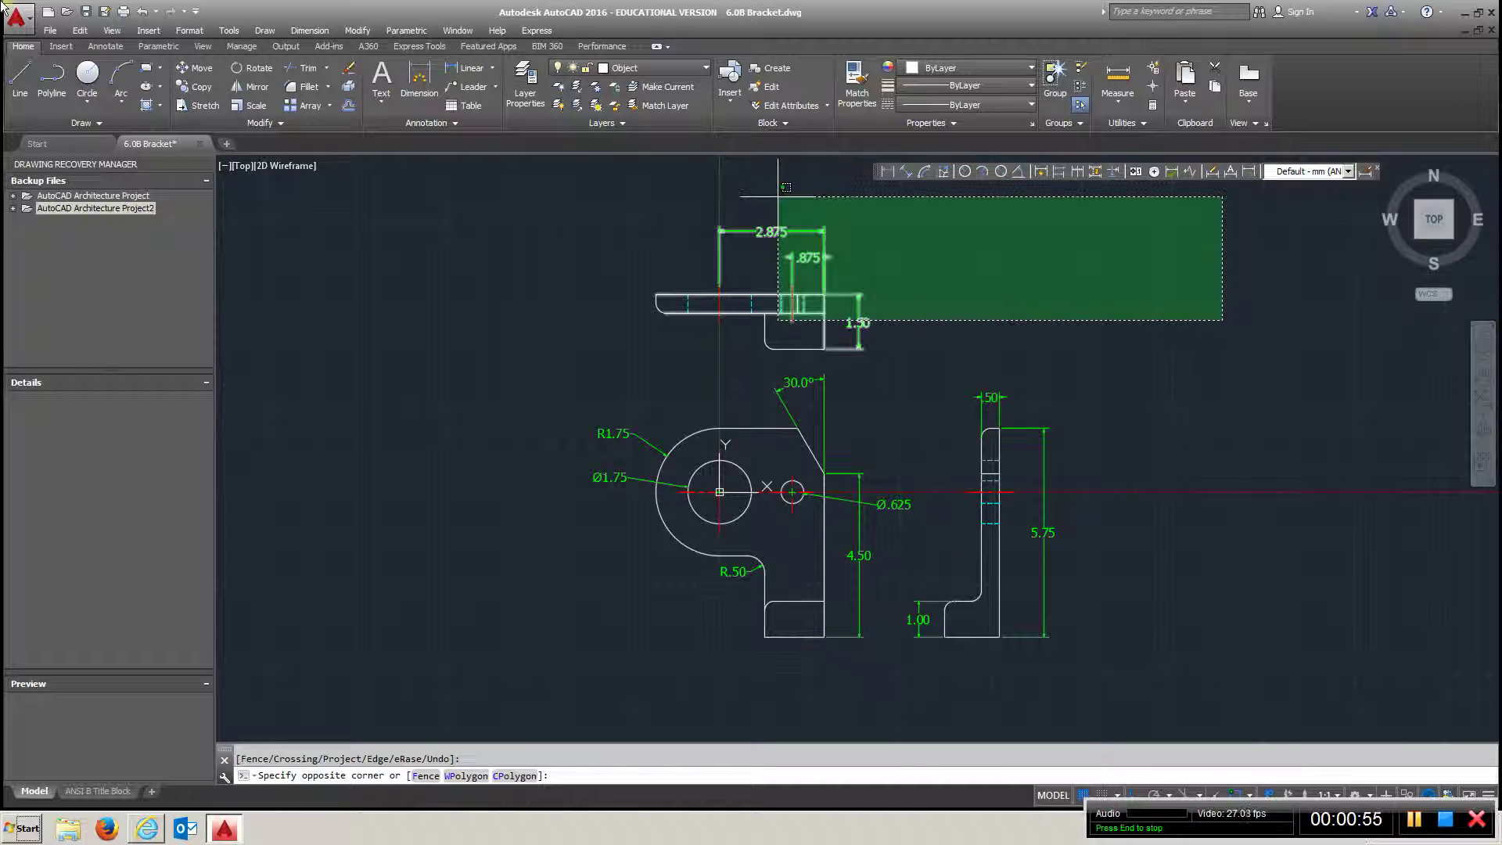
click(90, 92)
click(1232, 310)
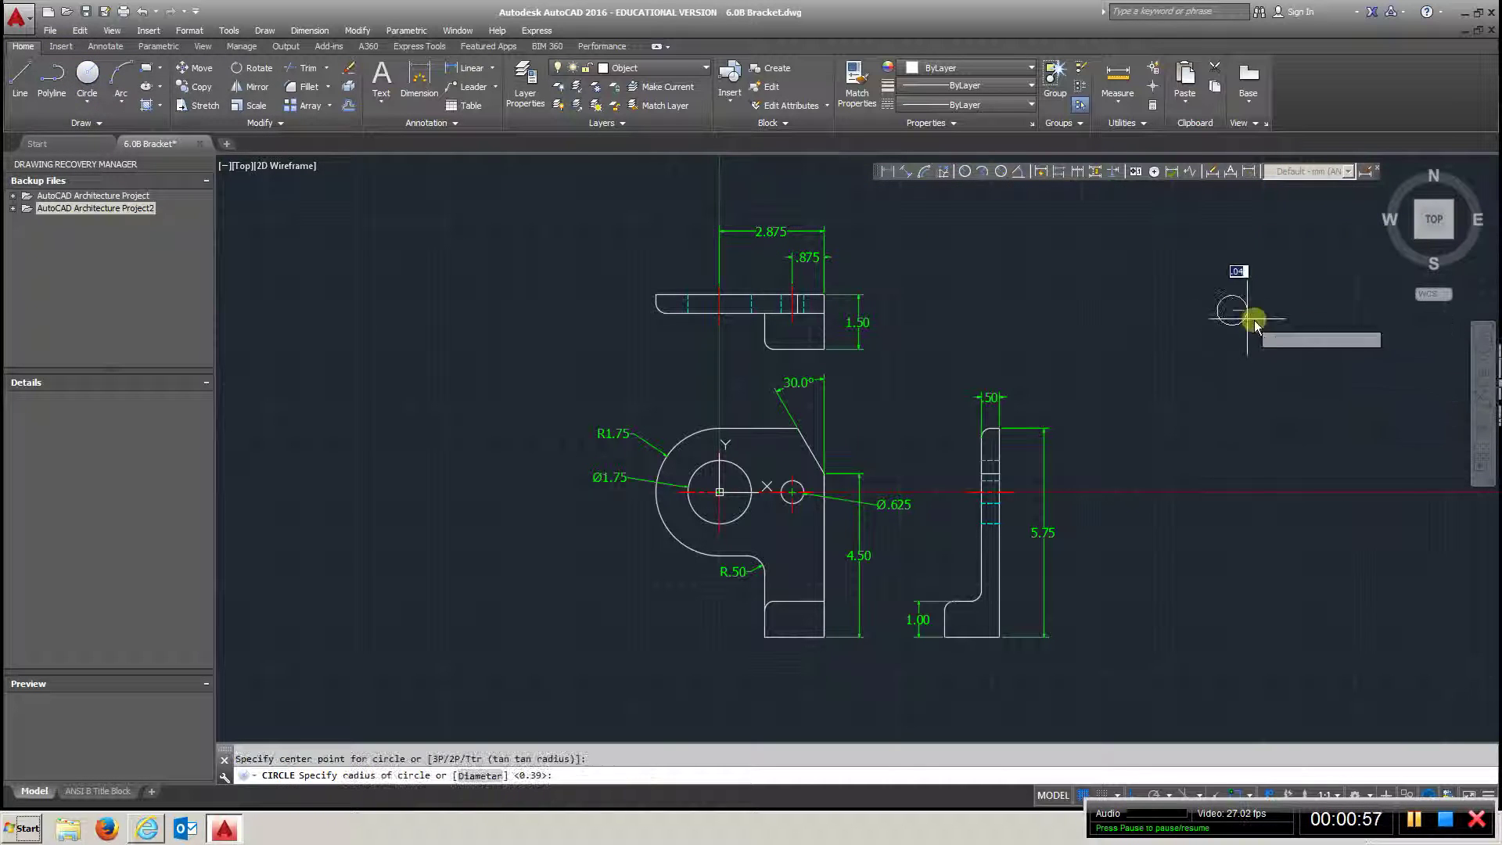
click(1279, 327)
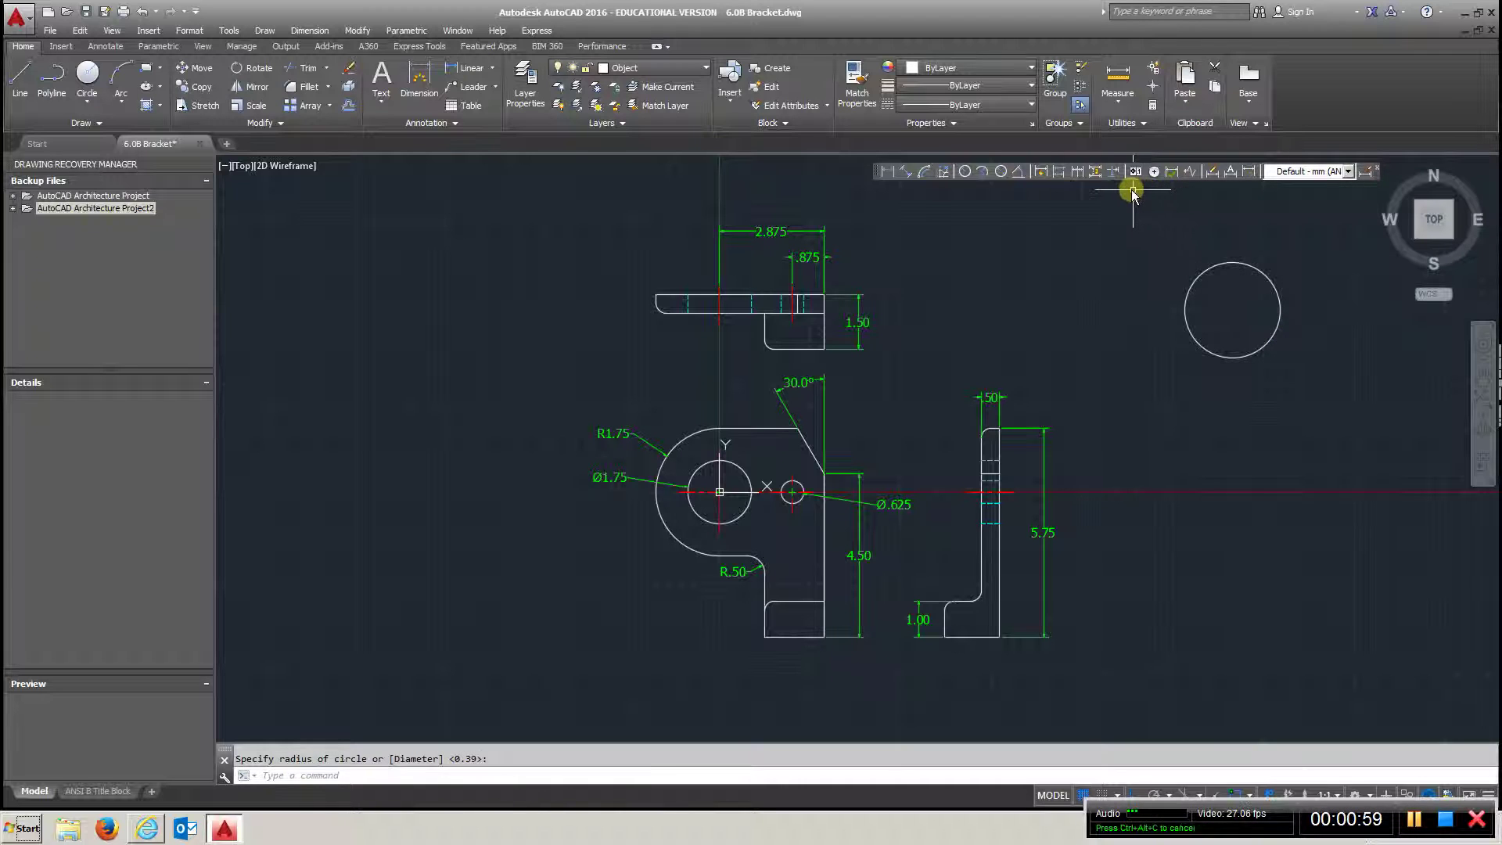
click(1153, 171)
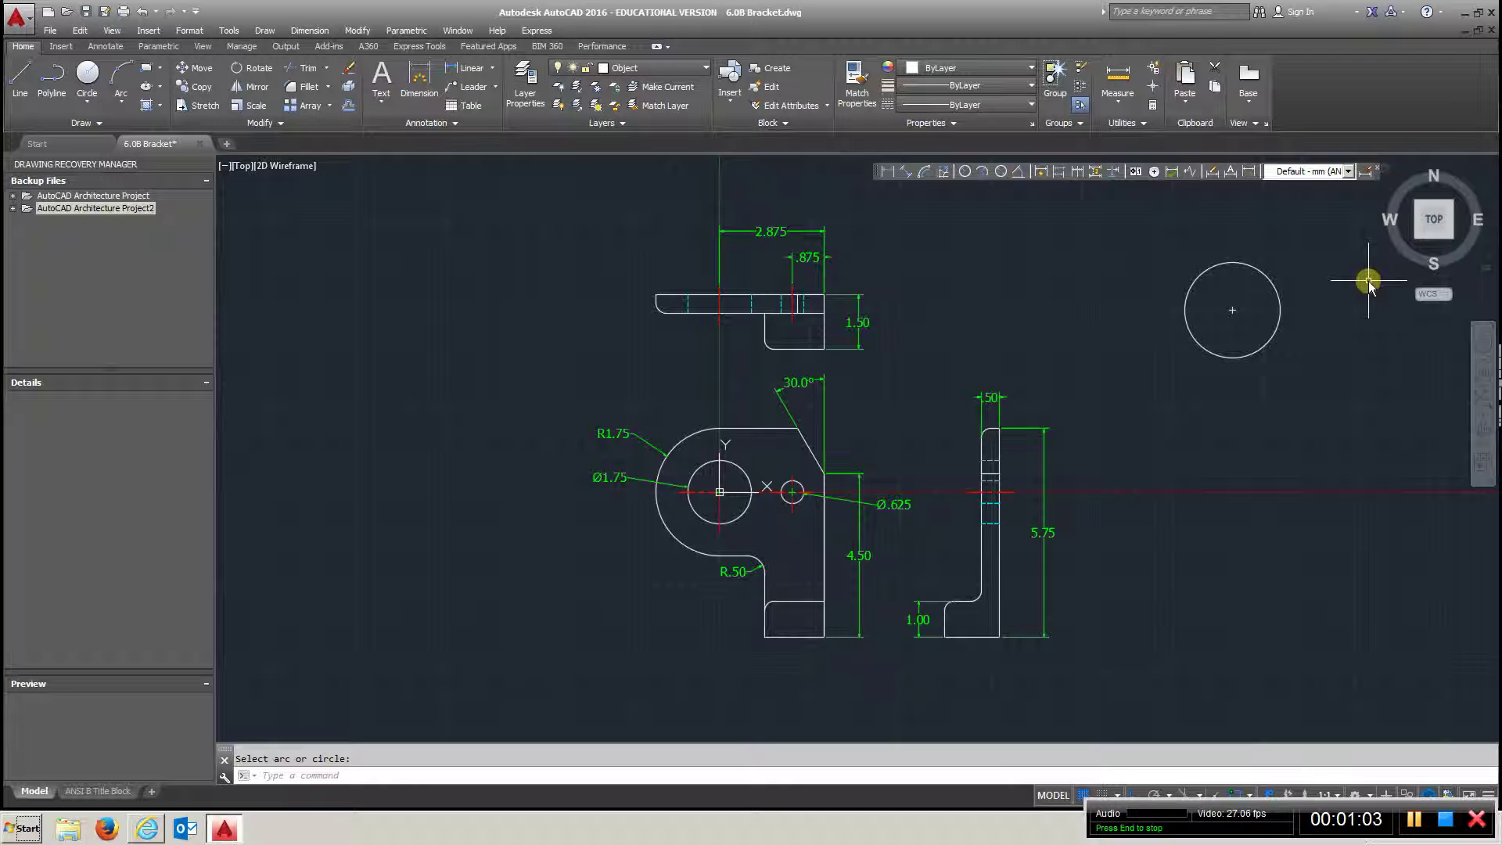
key(Escape)
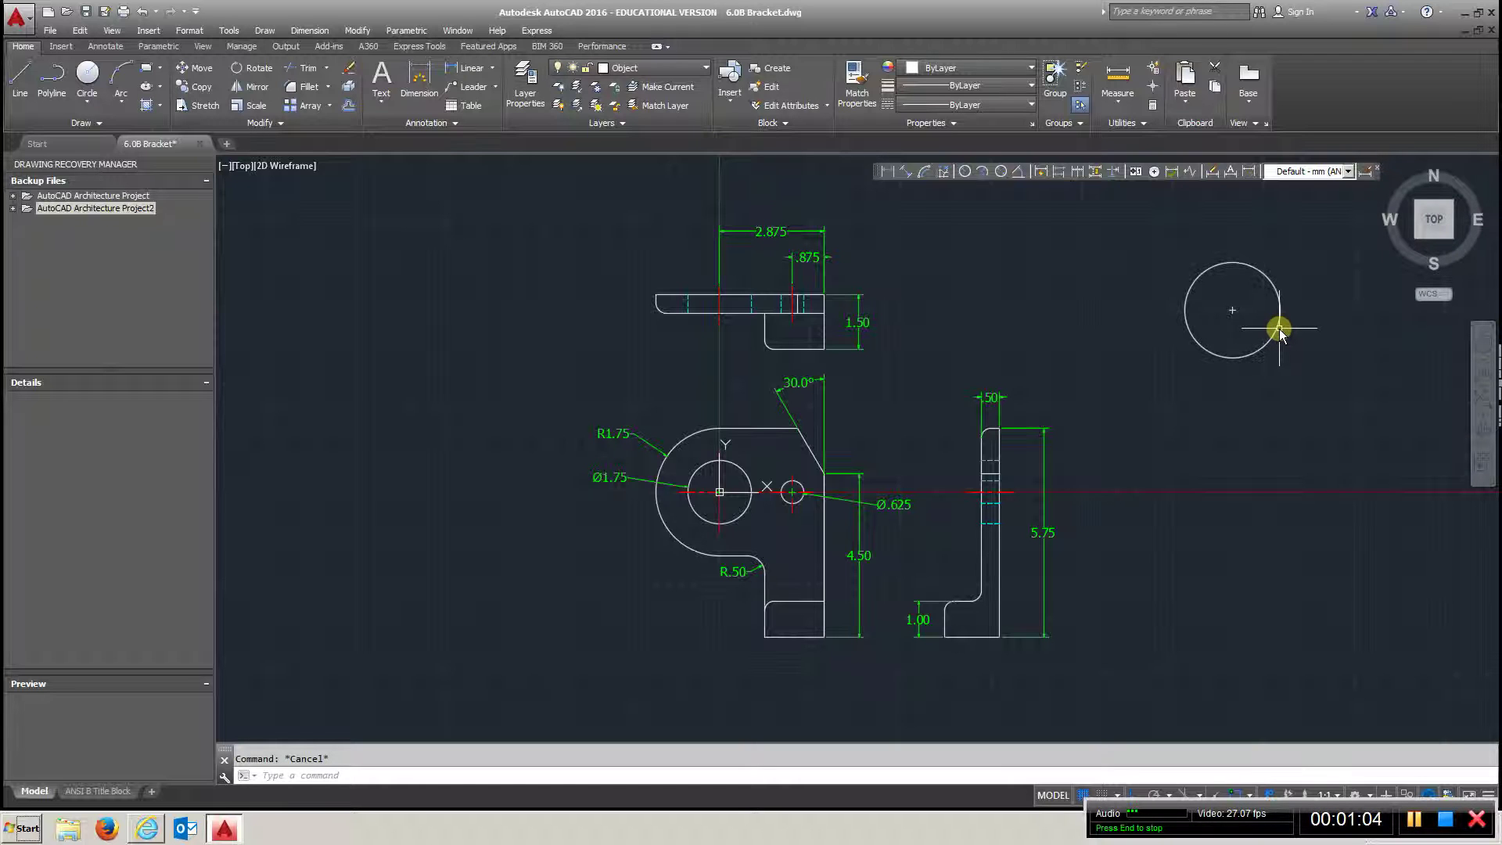
scroll(1201, 294, up, 4)
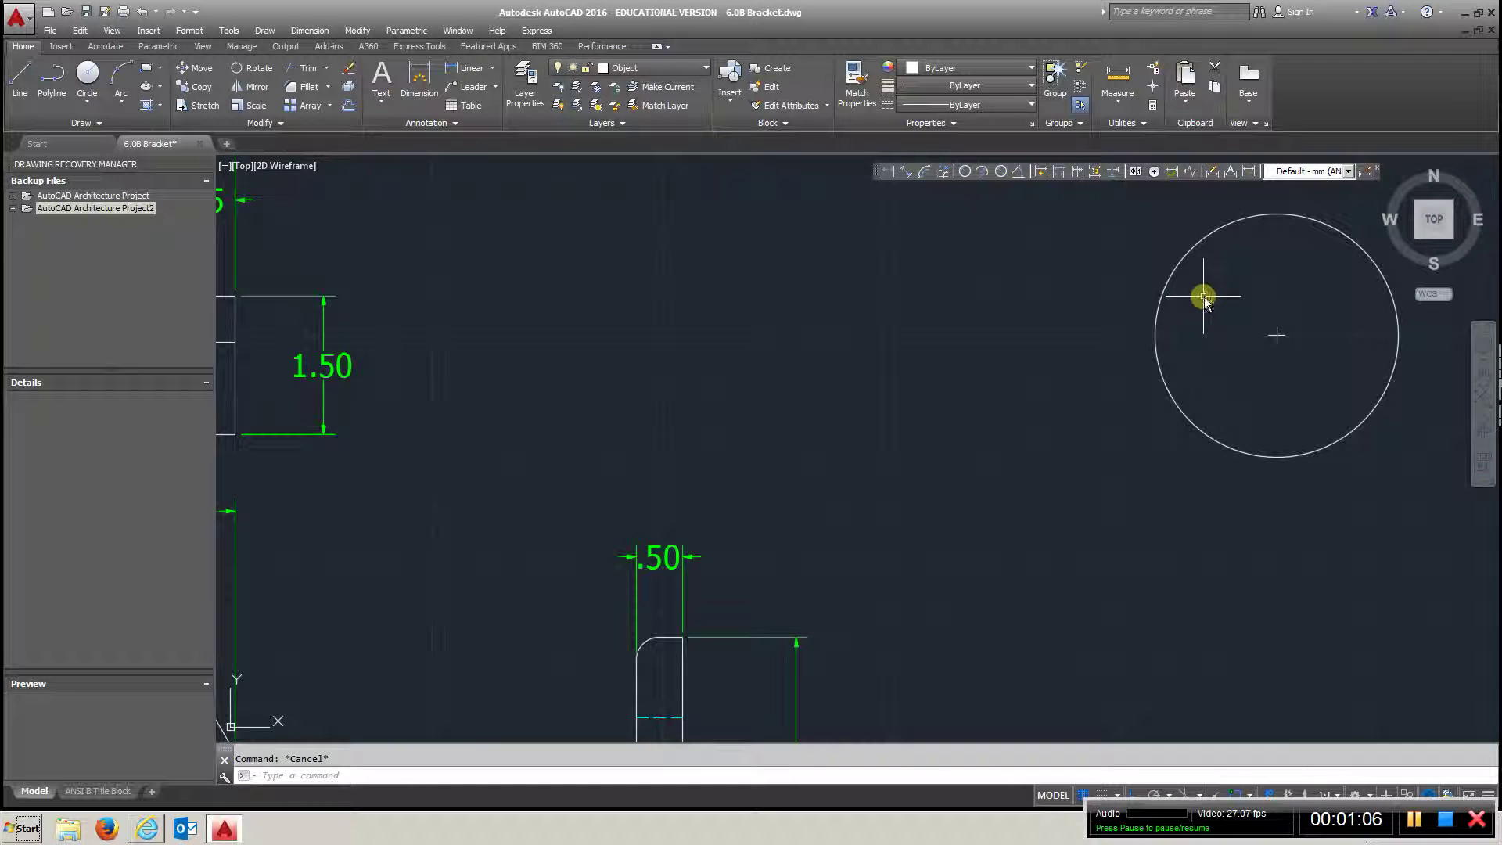
- Grip-stretch the circle's centre lines past its edge above, below, left and right
click(1276, 334)
click(1271, 194)
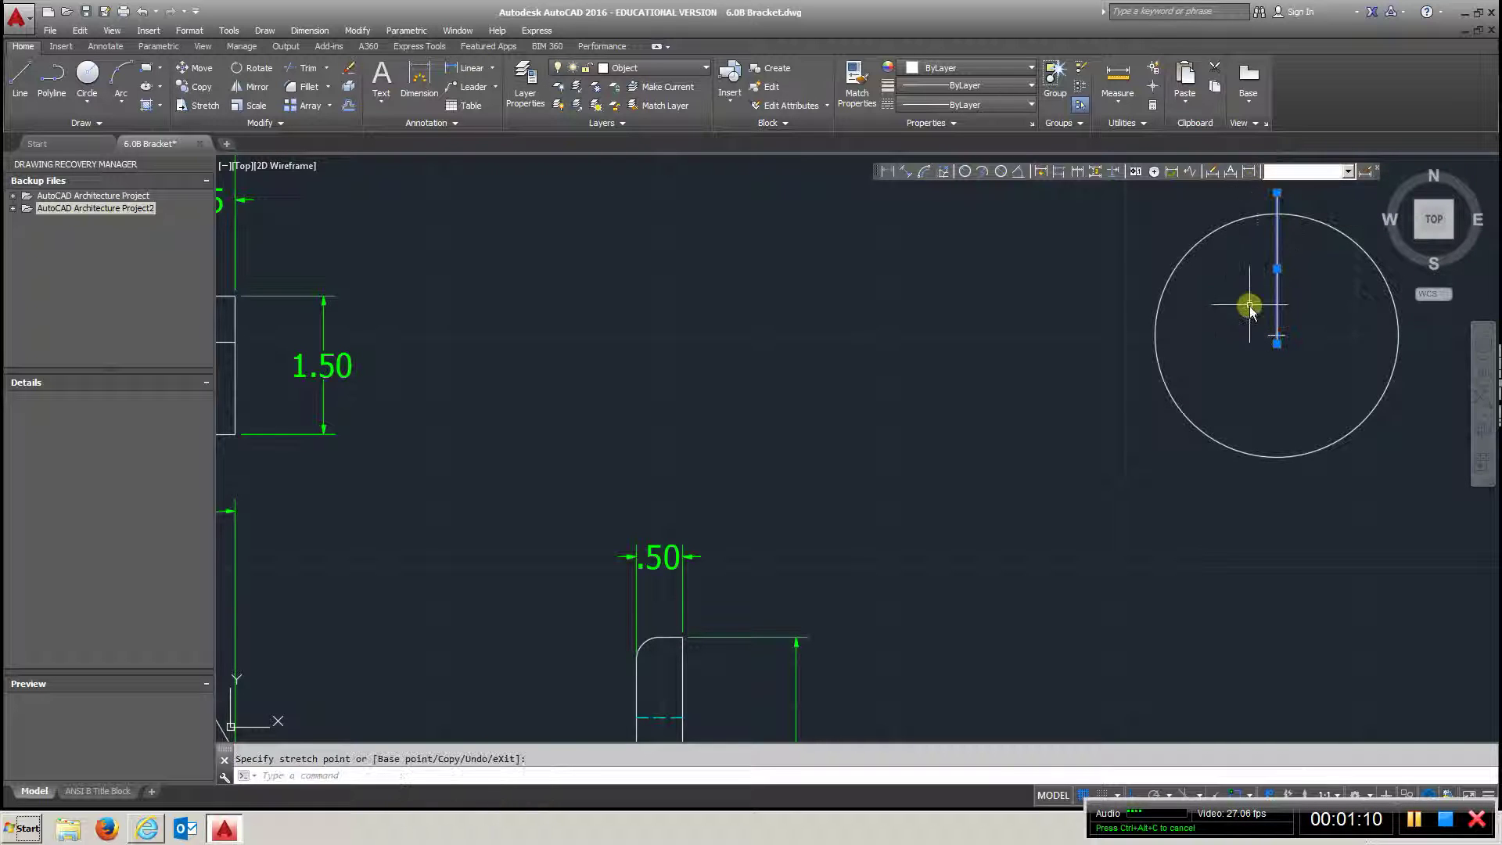
click(1277, 343)
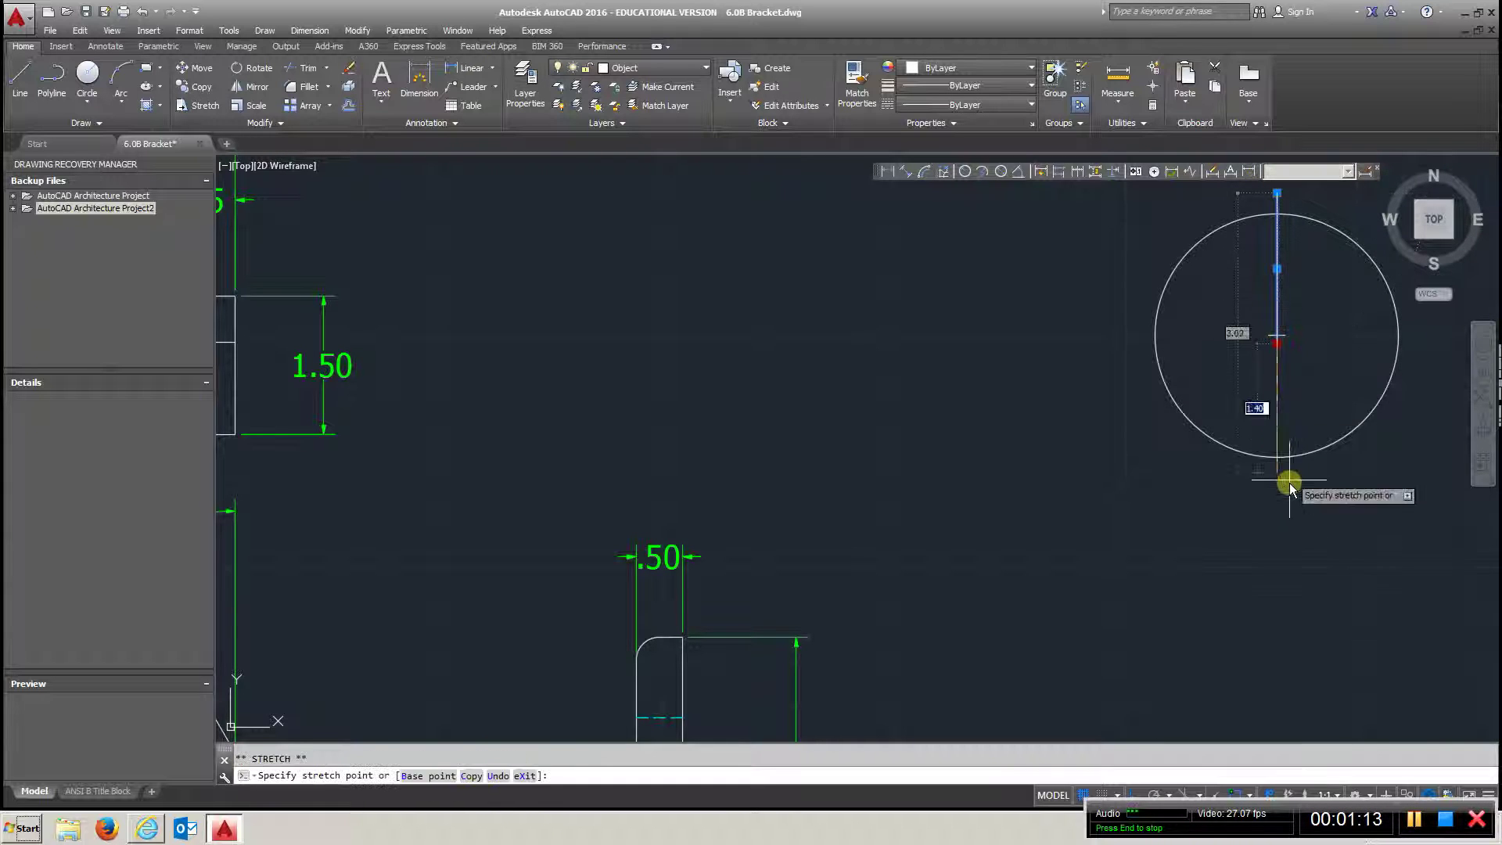
click(1289, 500)
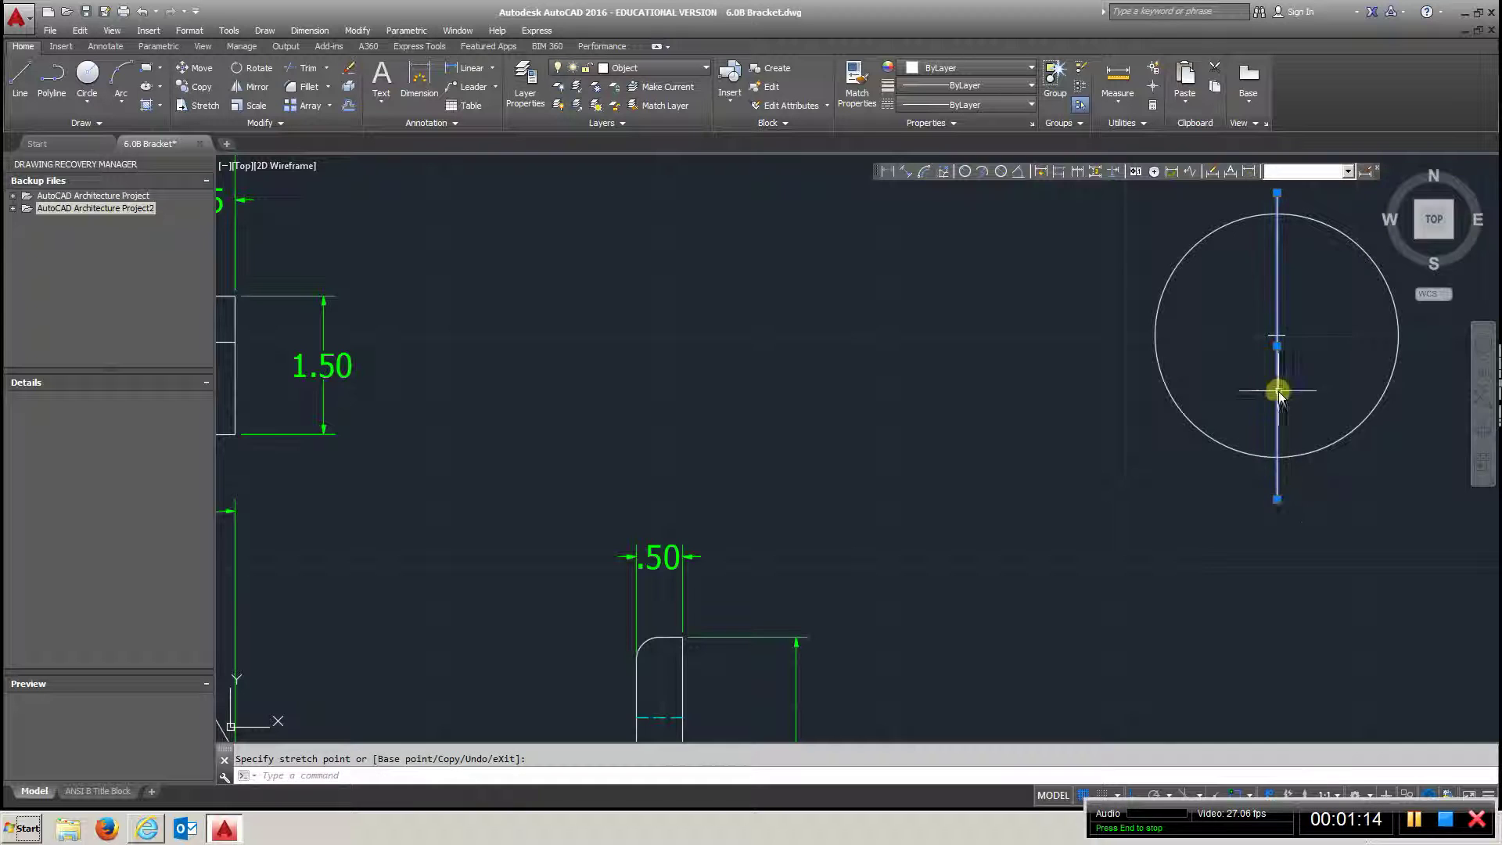
click(1270, 337)
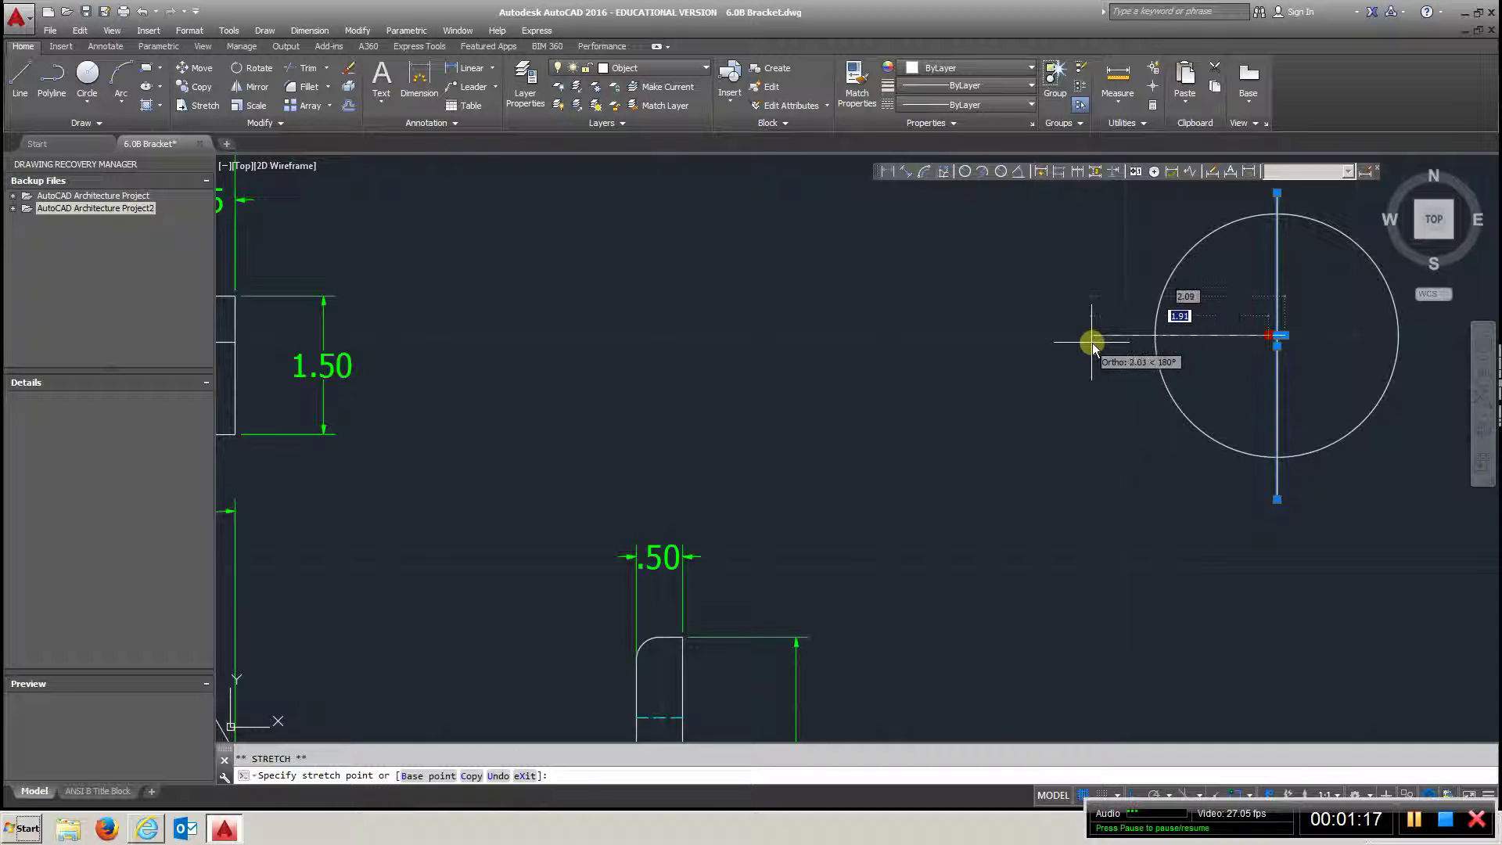
click(1095, 337)
click(1285, 341)
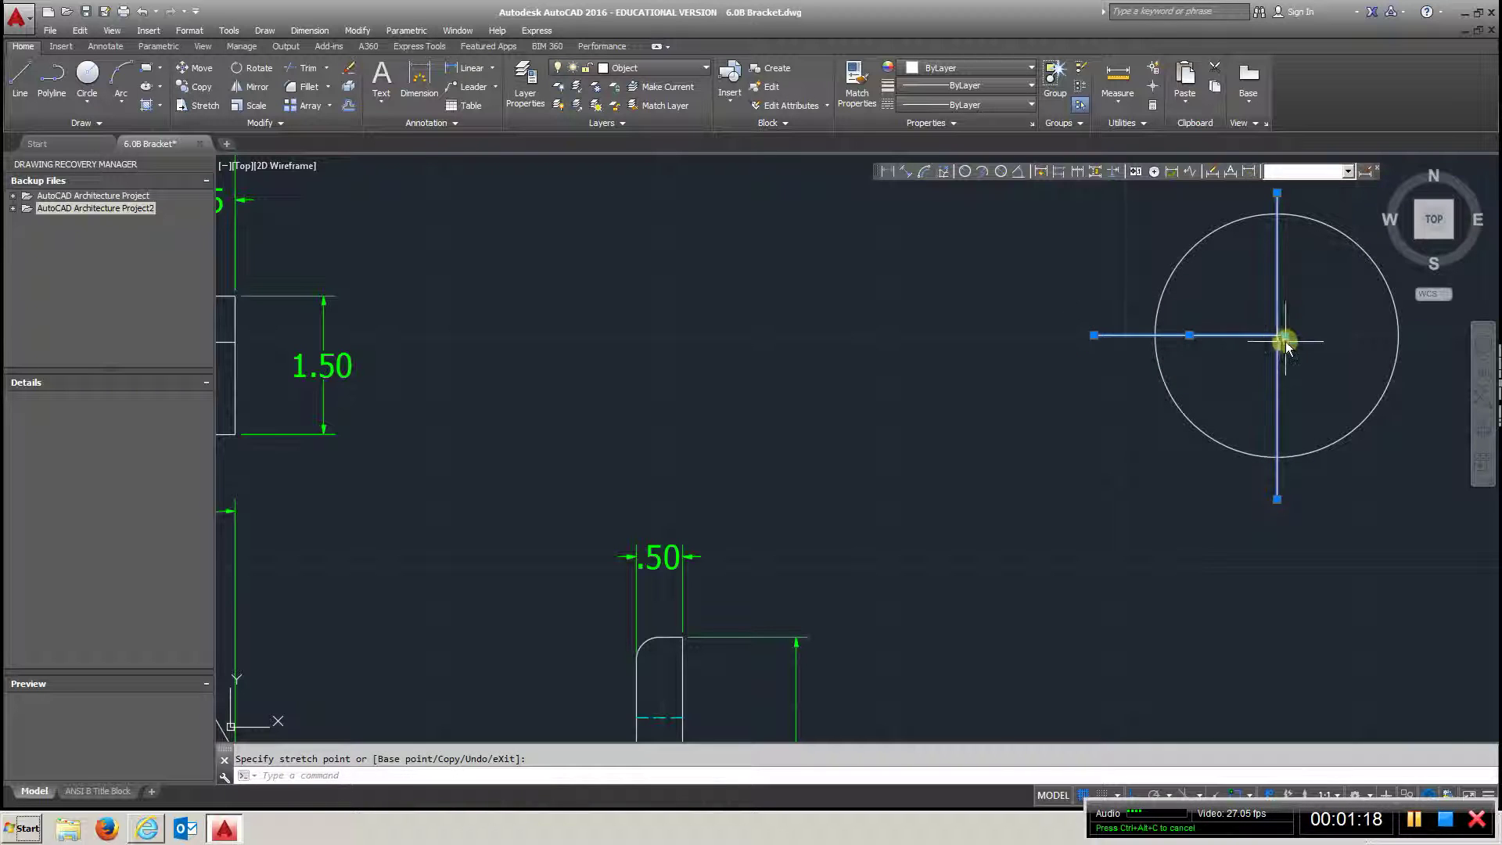
click(1448, 337)
scroll(1421, 352, down, 2)
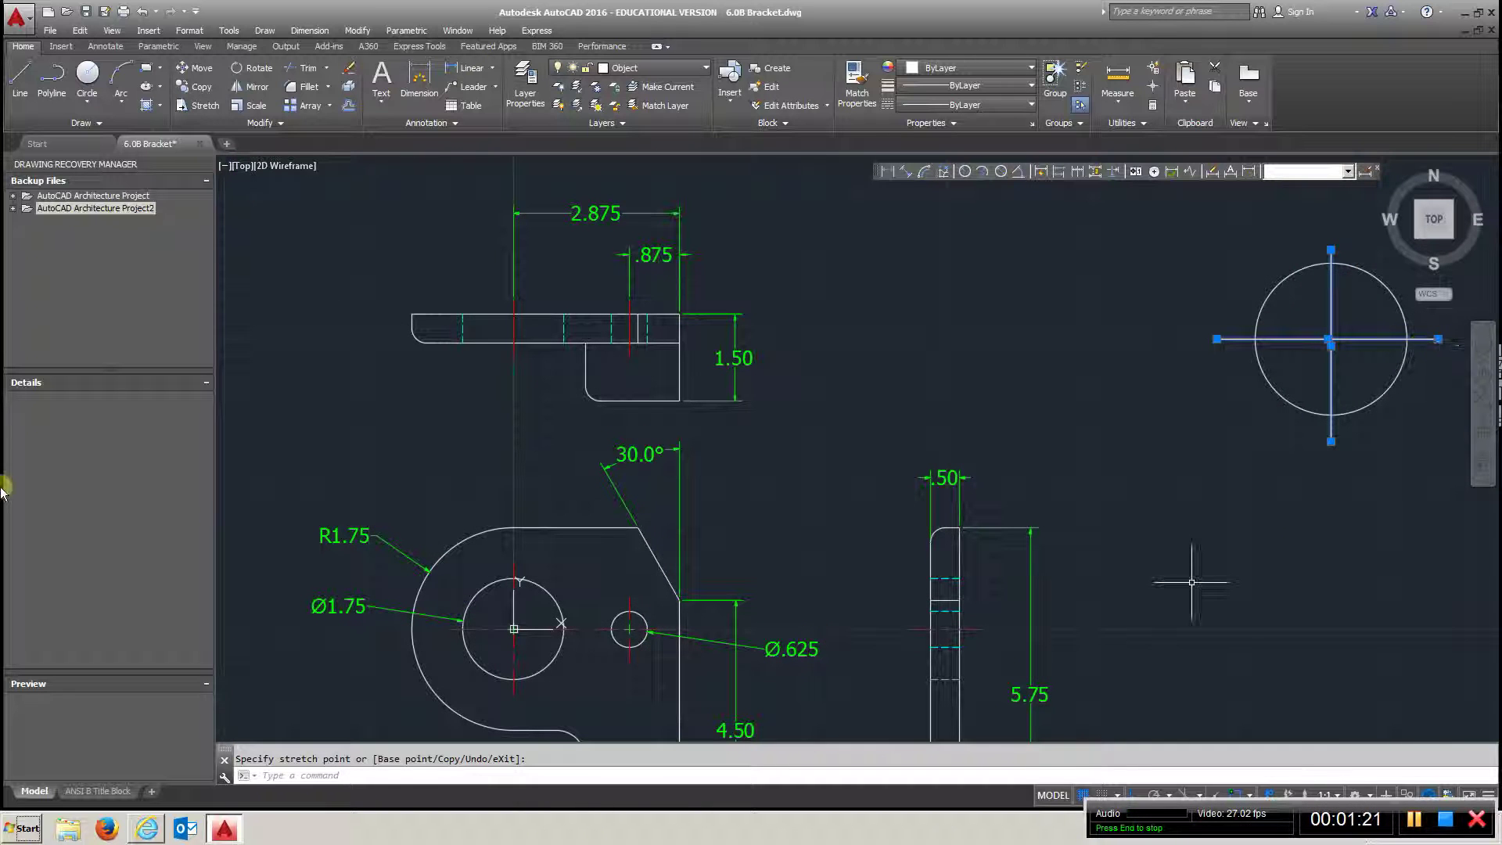
click(1331, 249)
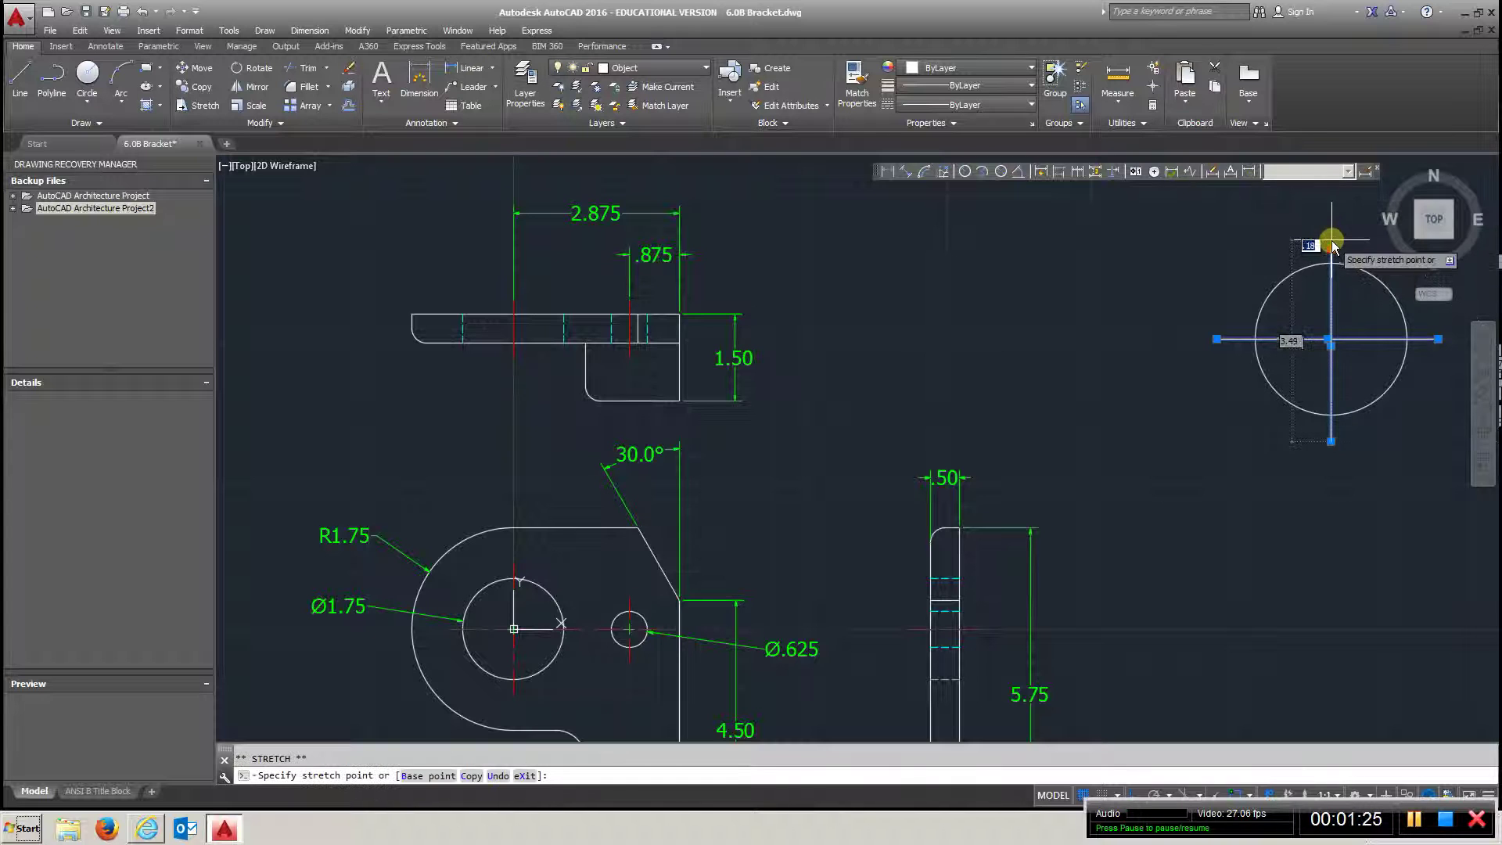
middle_drag(1226, 254, 1072, 251)
- Draw a larger circle concentric with the practice circle
click(86, 73)
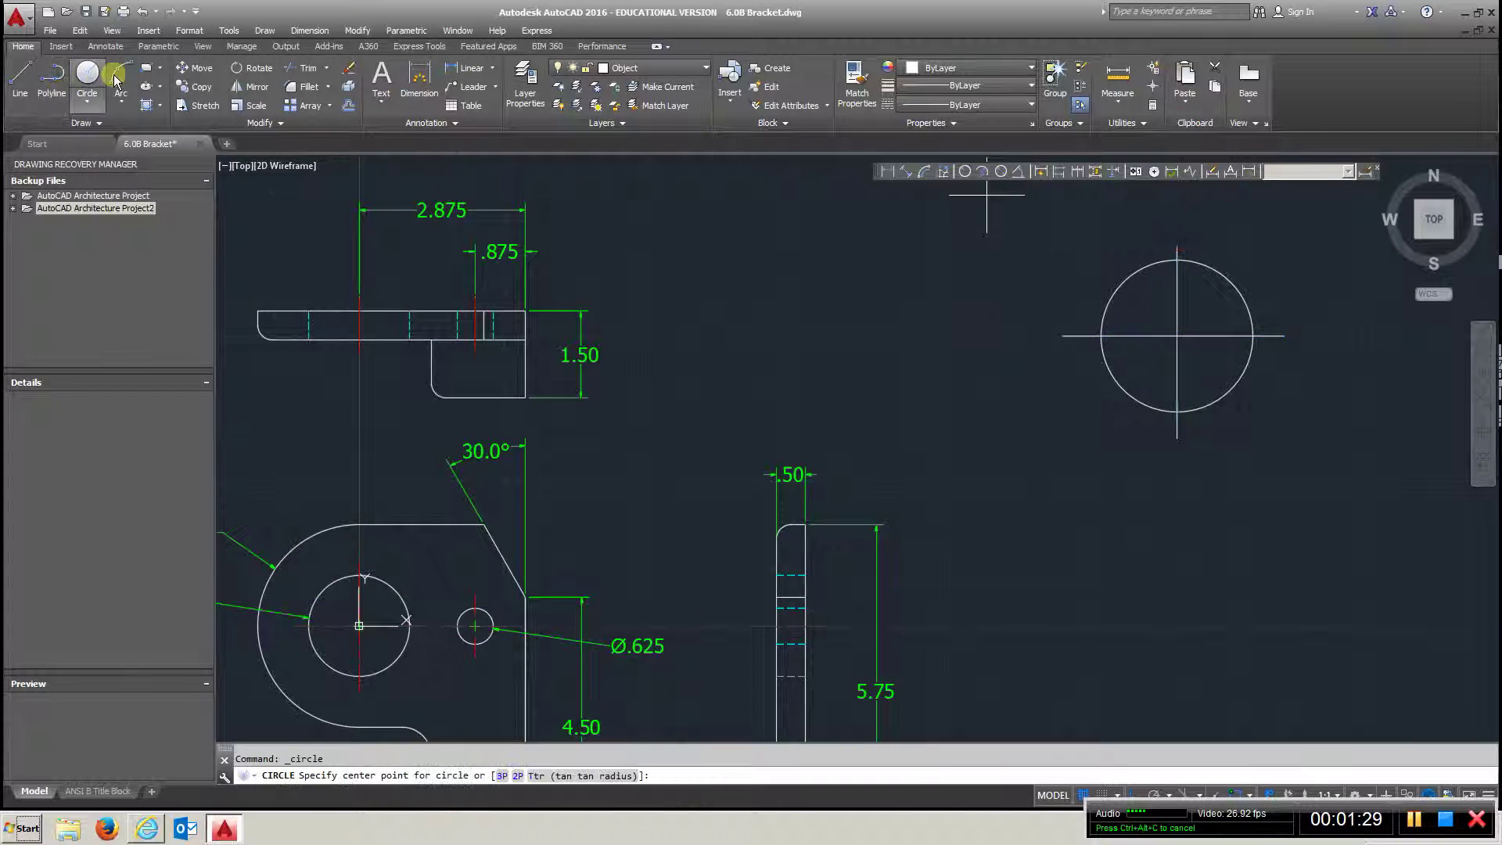
click(1179, 342)
click(1277, 321)
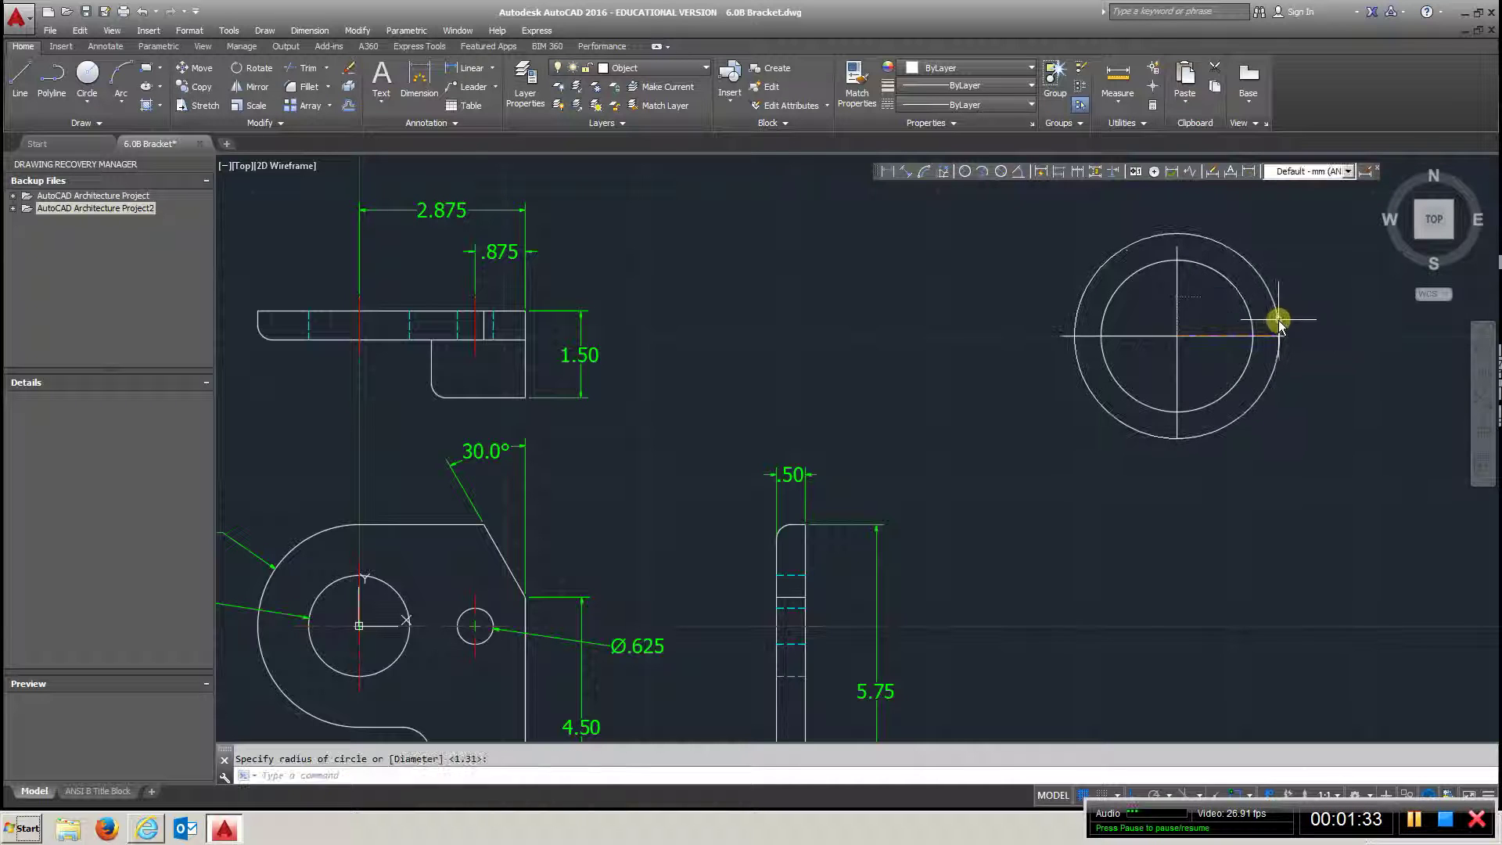
- Extend the vertical centre line to the outer circle, using it as the boundary
click(326, 67)
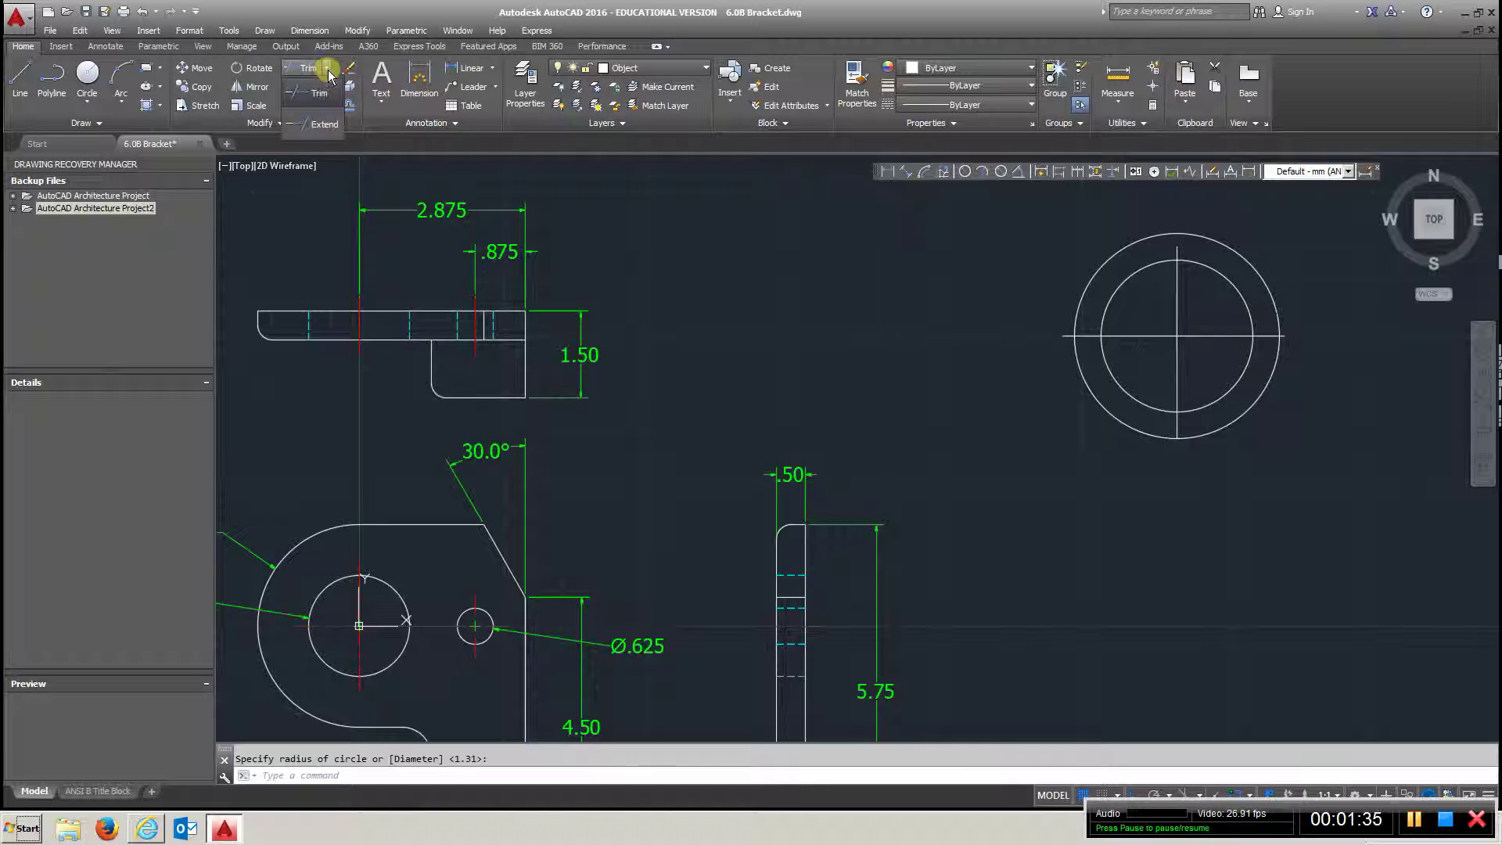
click(314, 106)
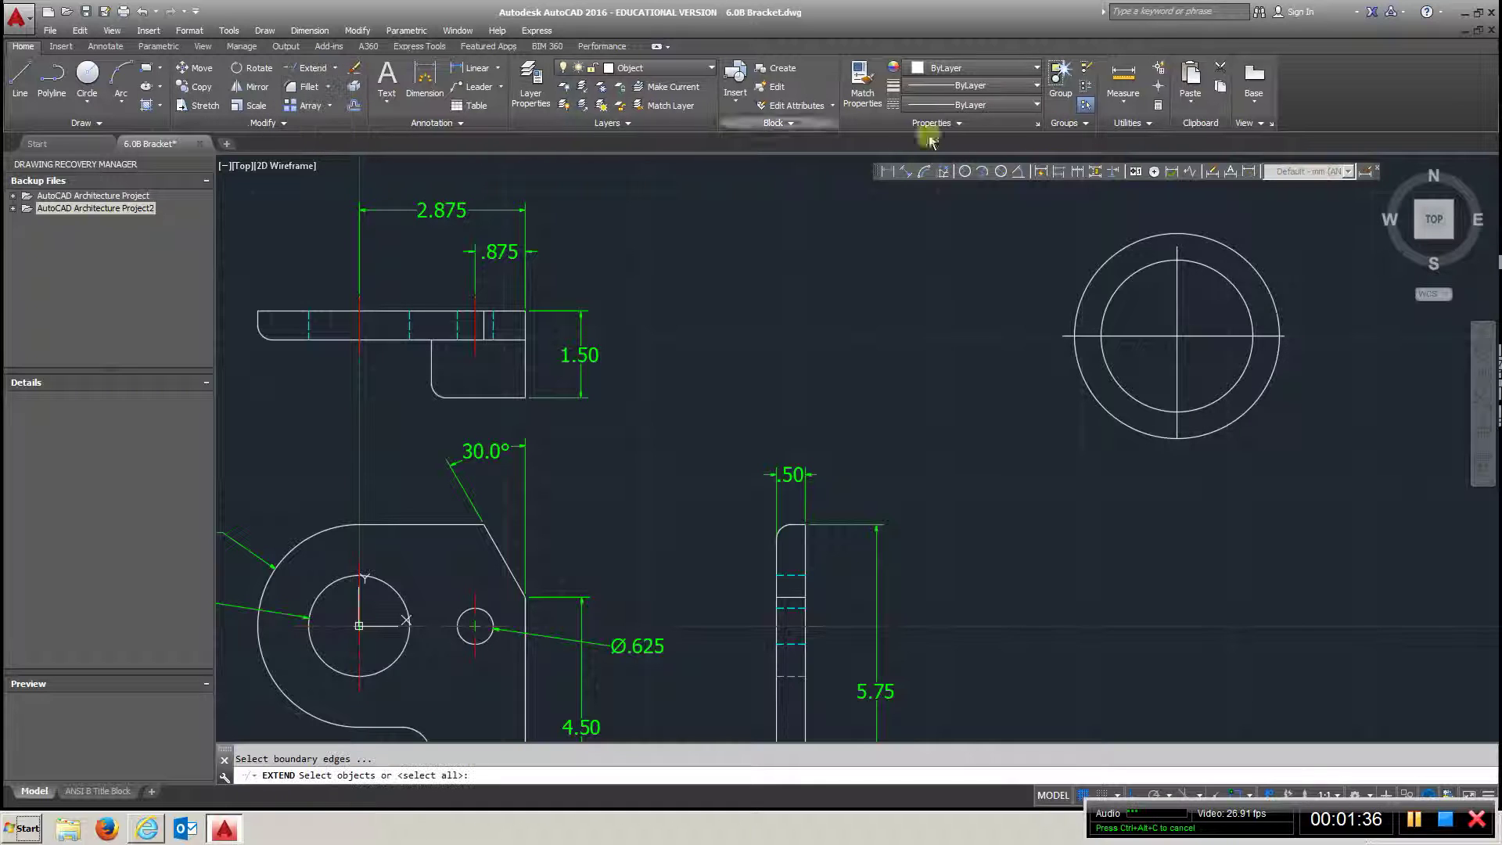
click(1117, 252)
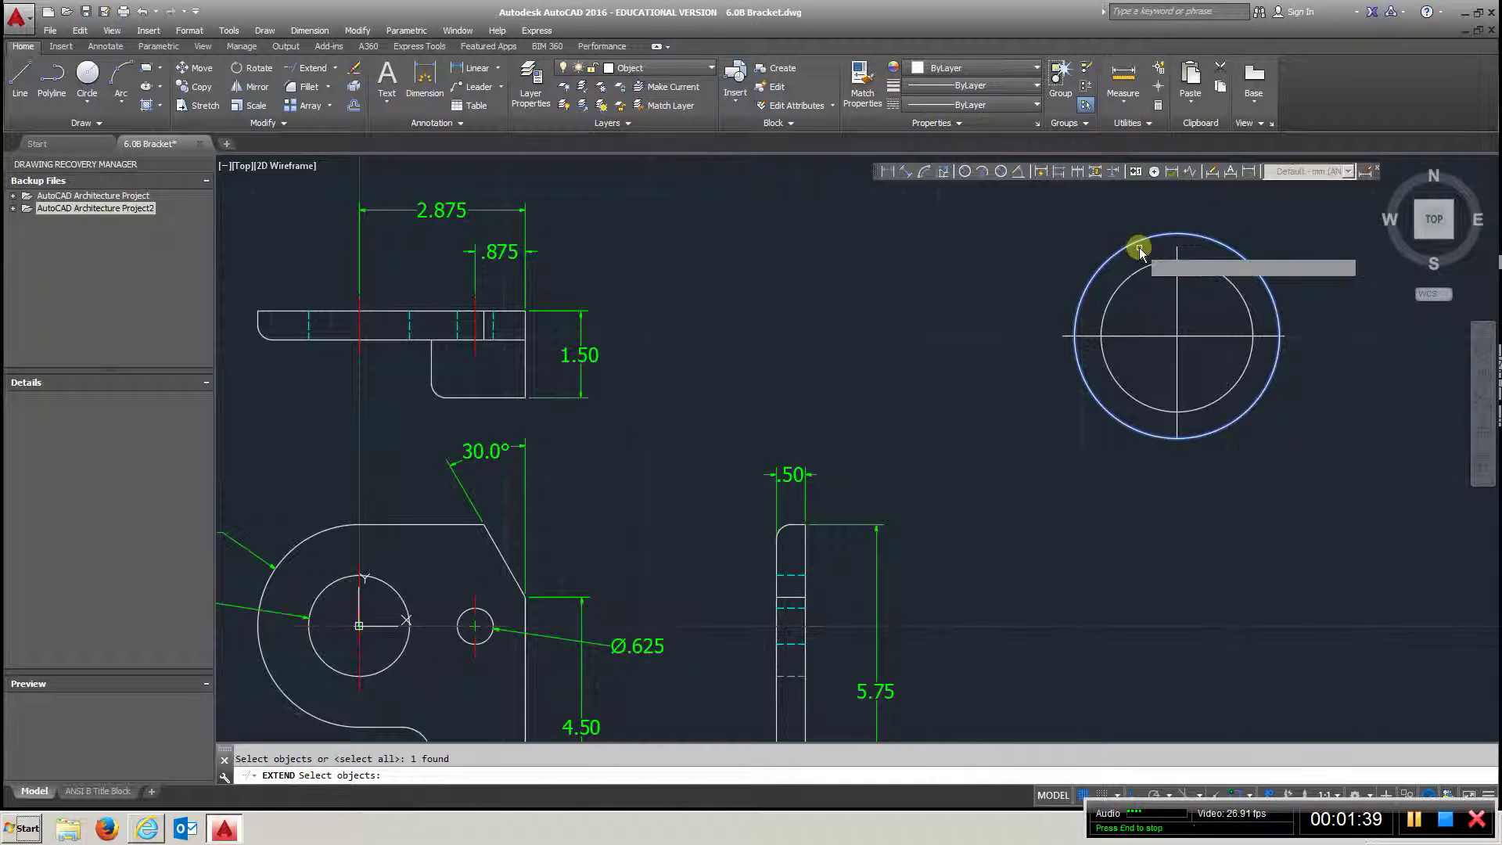
key(Return)
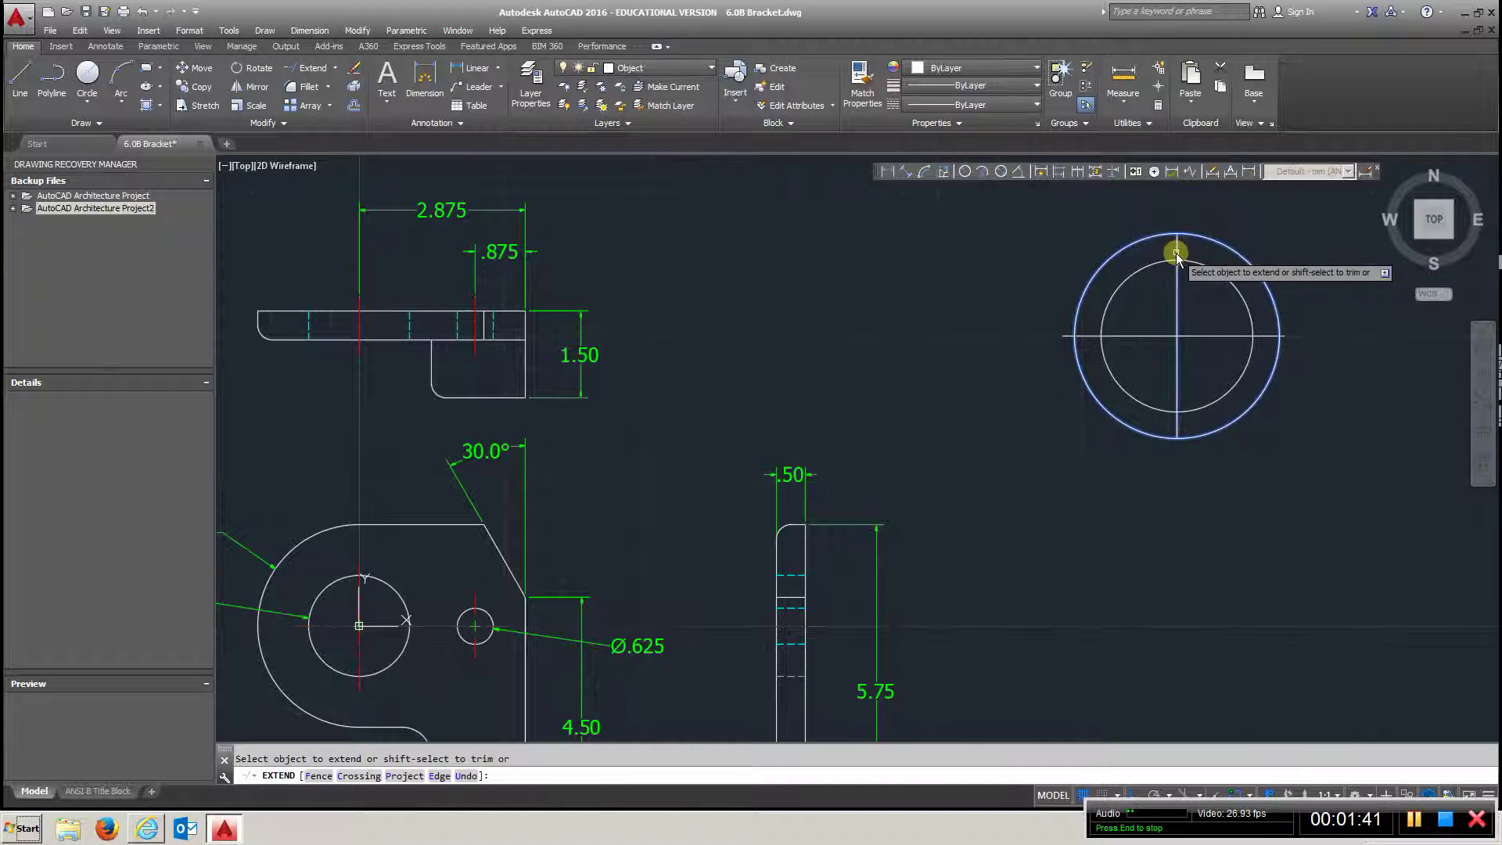
click(1175, 245)
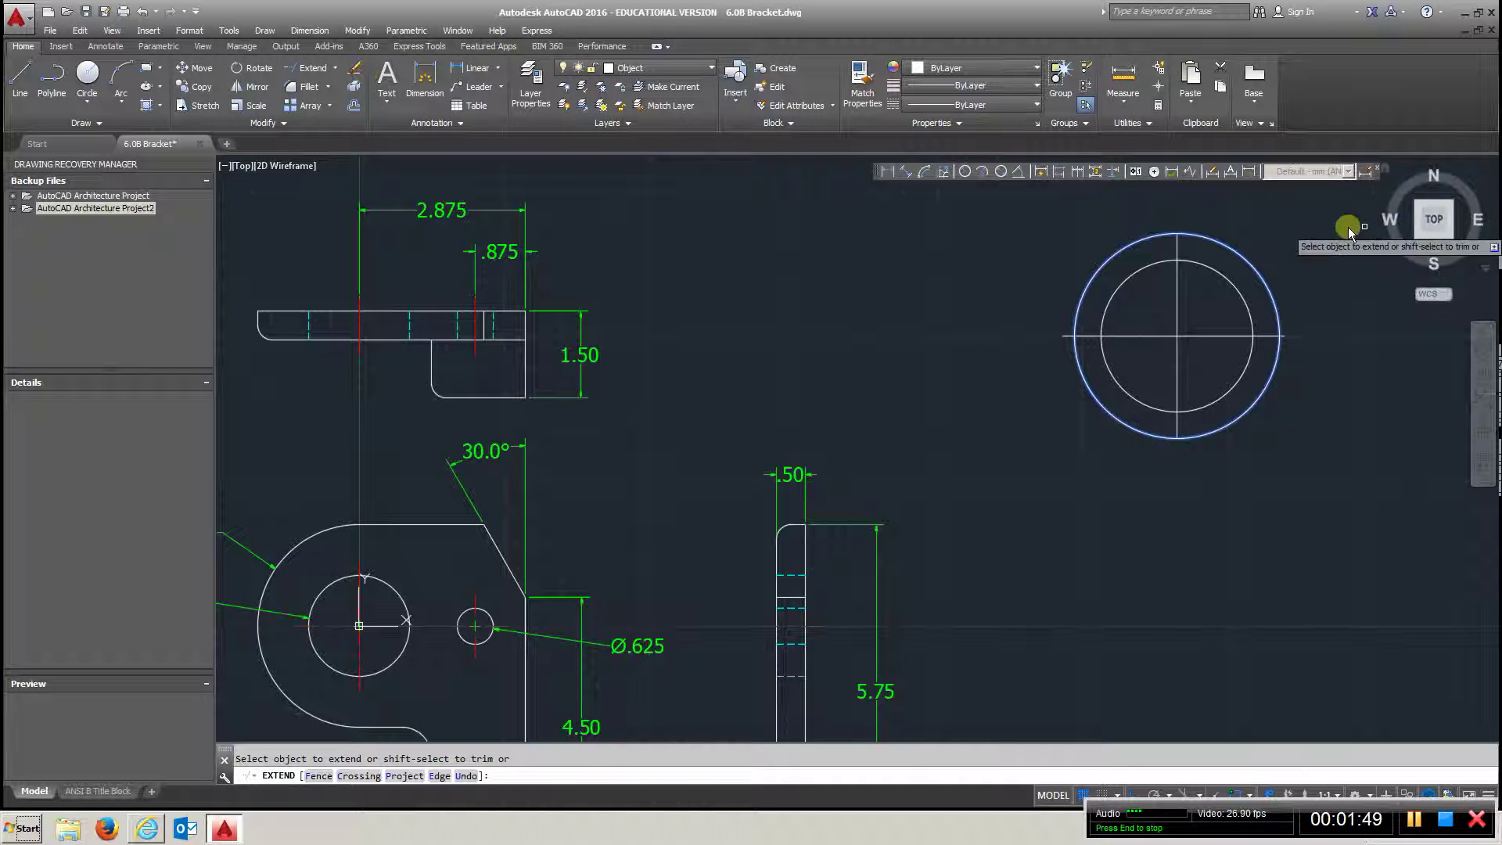
click(1313, 227)
click(985, 512)
right_click(1024, 396)
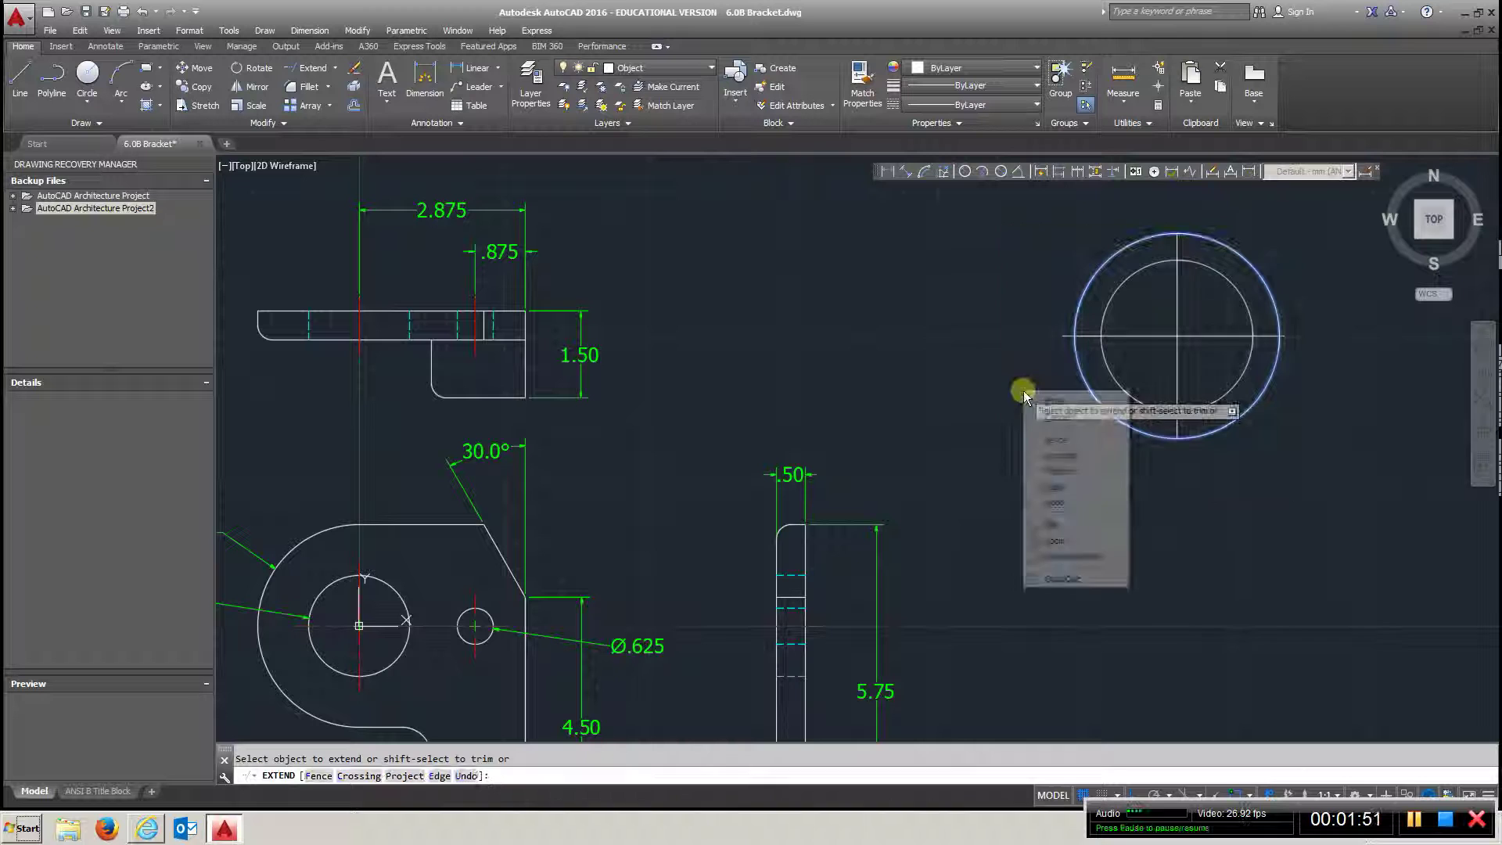
click(1048, 408)
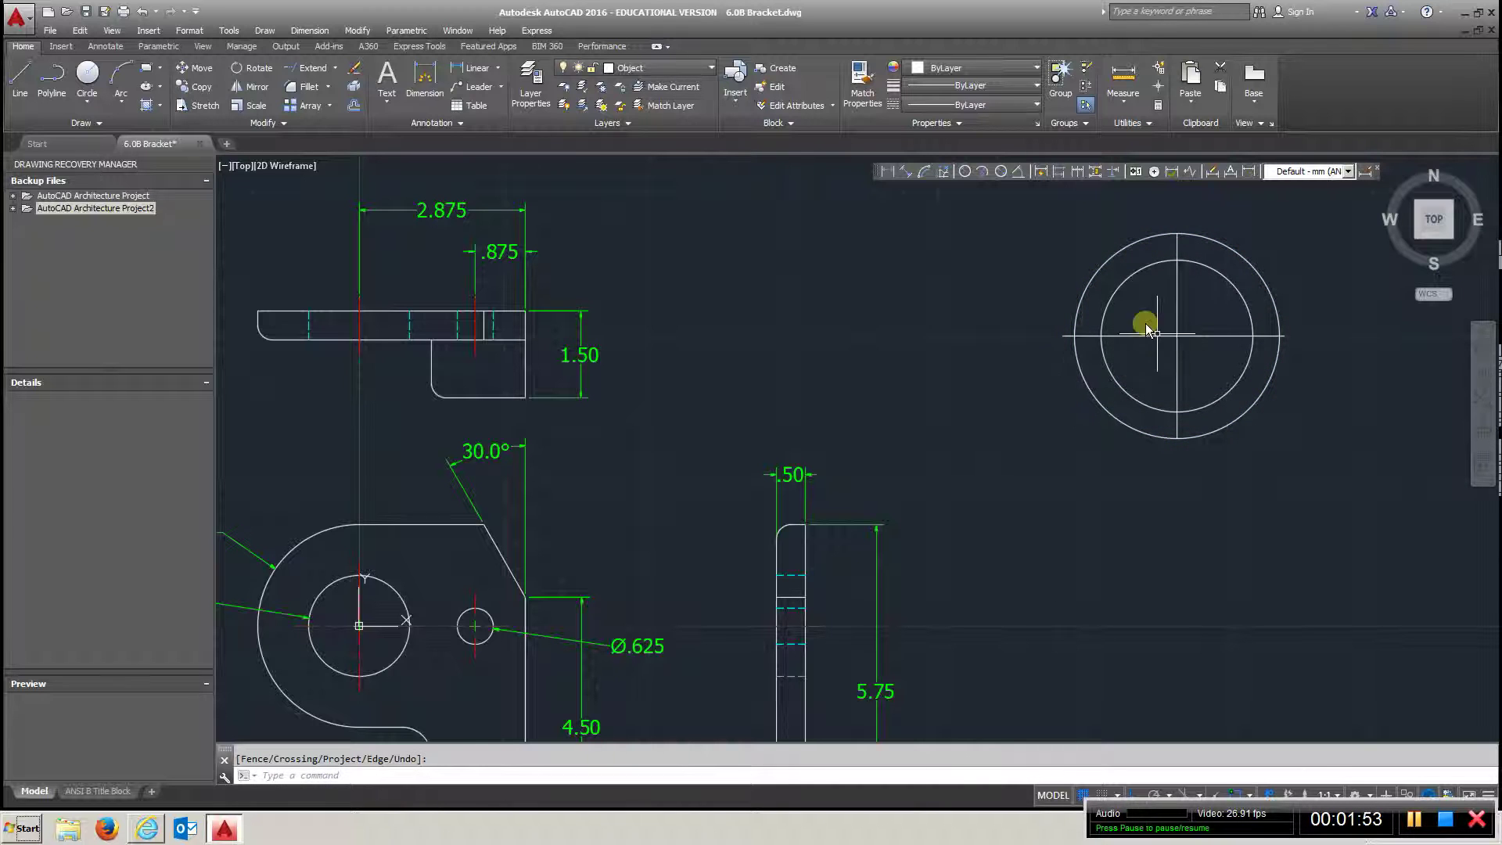
- Erase the practice circles and their centre lines
click(358, 64)
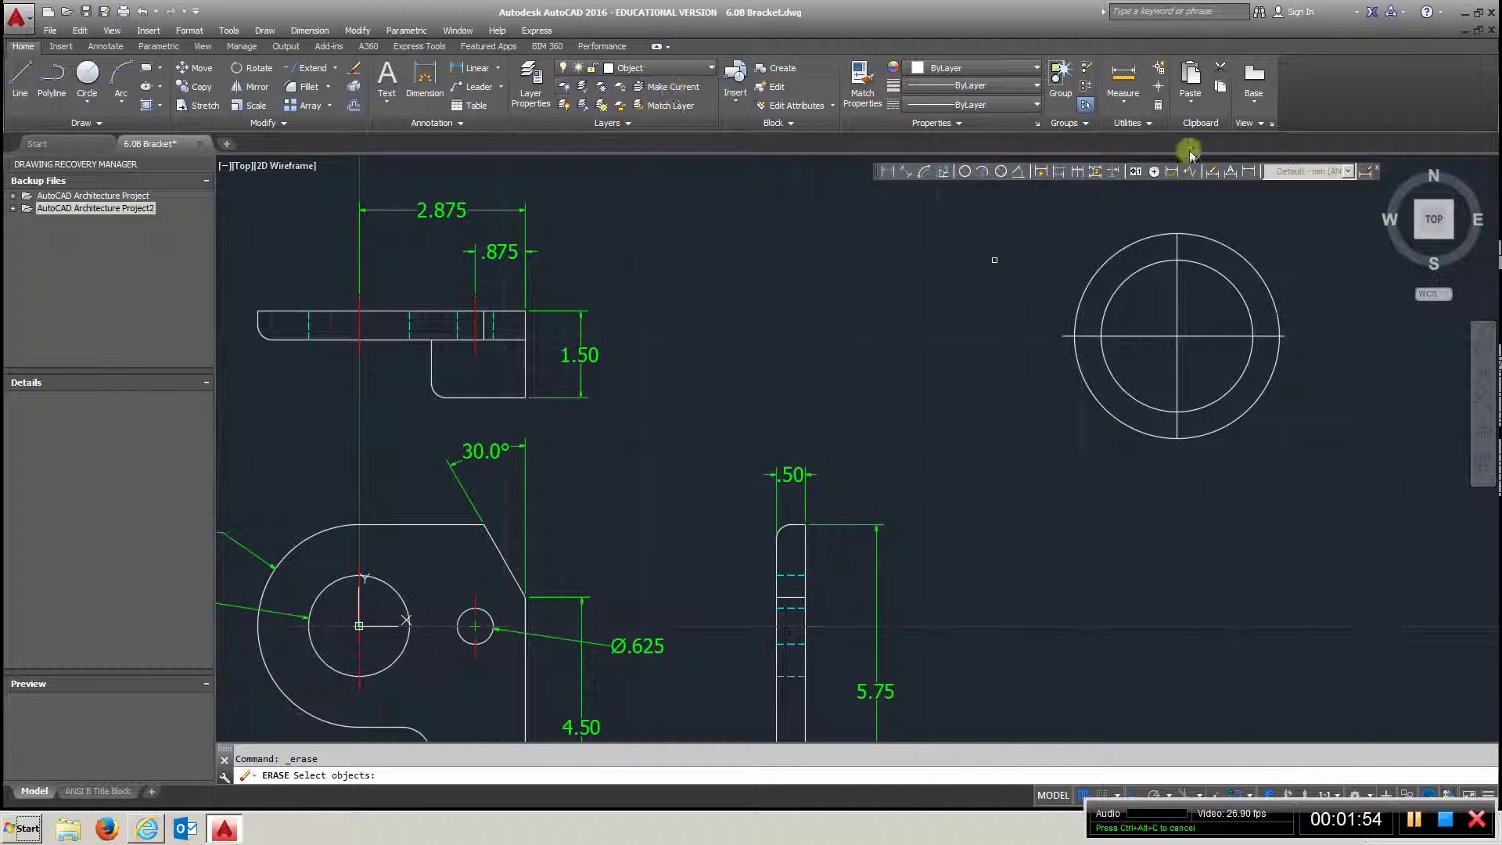
click(1299, 226)
click(1076, 430)
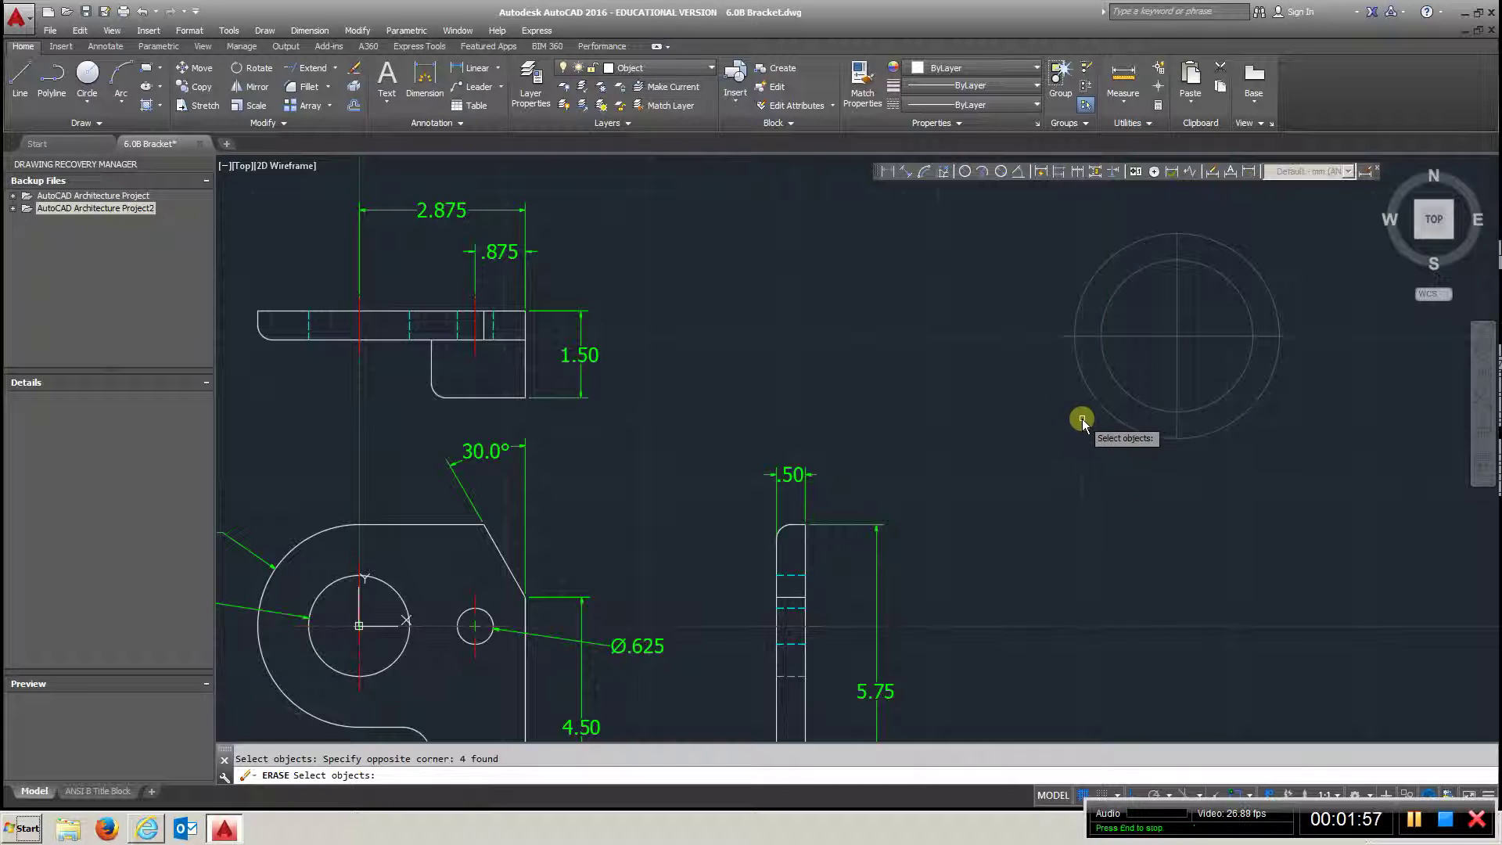
key(Return)
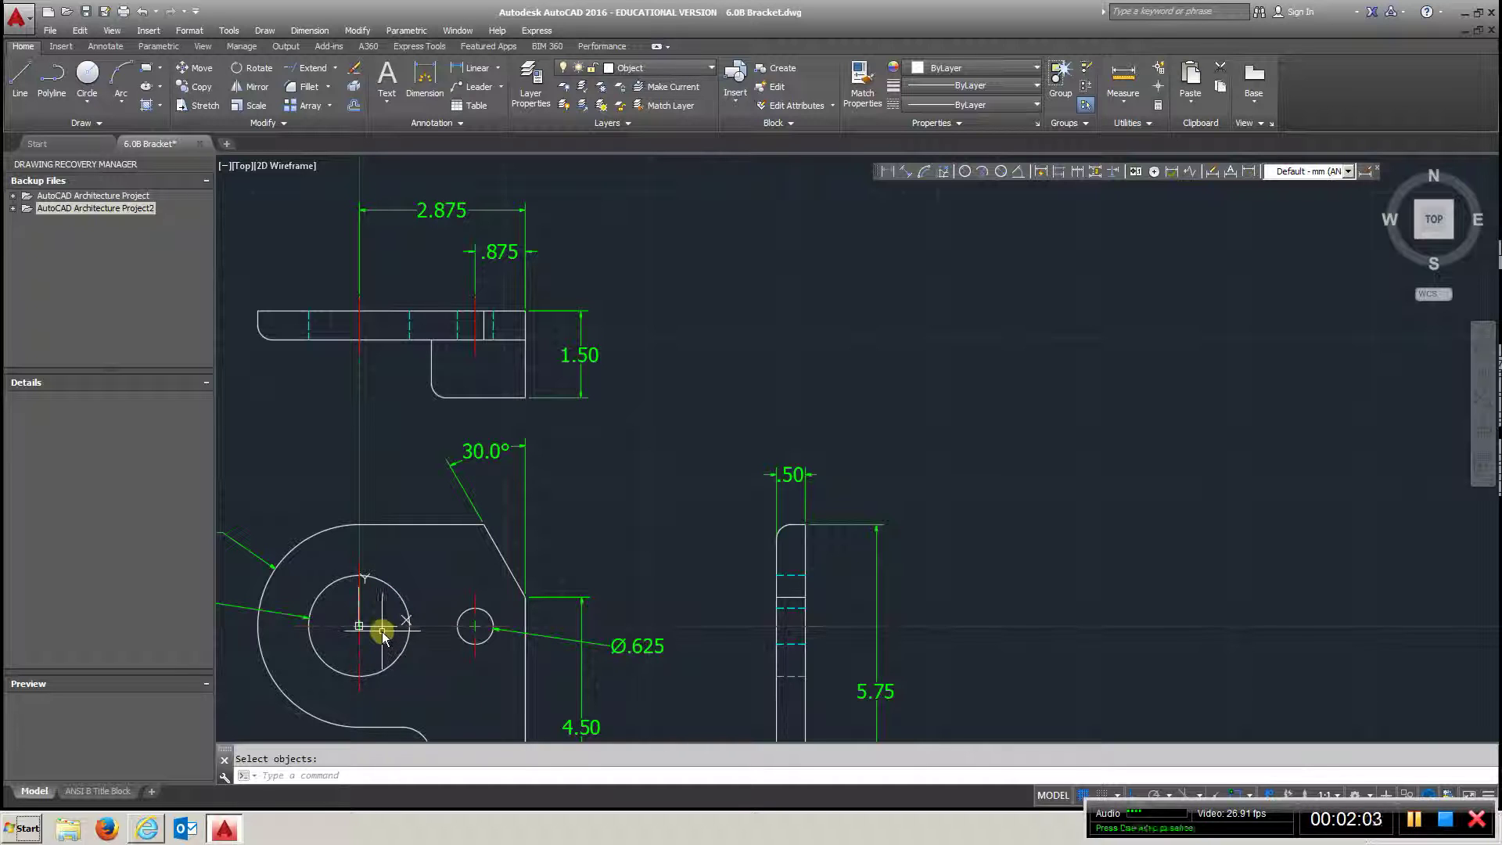
- Move the UCS origin to the large circle's centre and zoom out to all three views
click(358, 625)
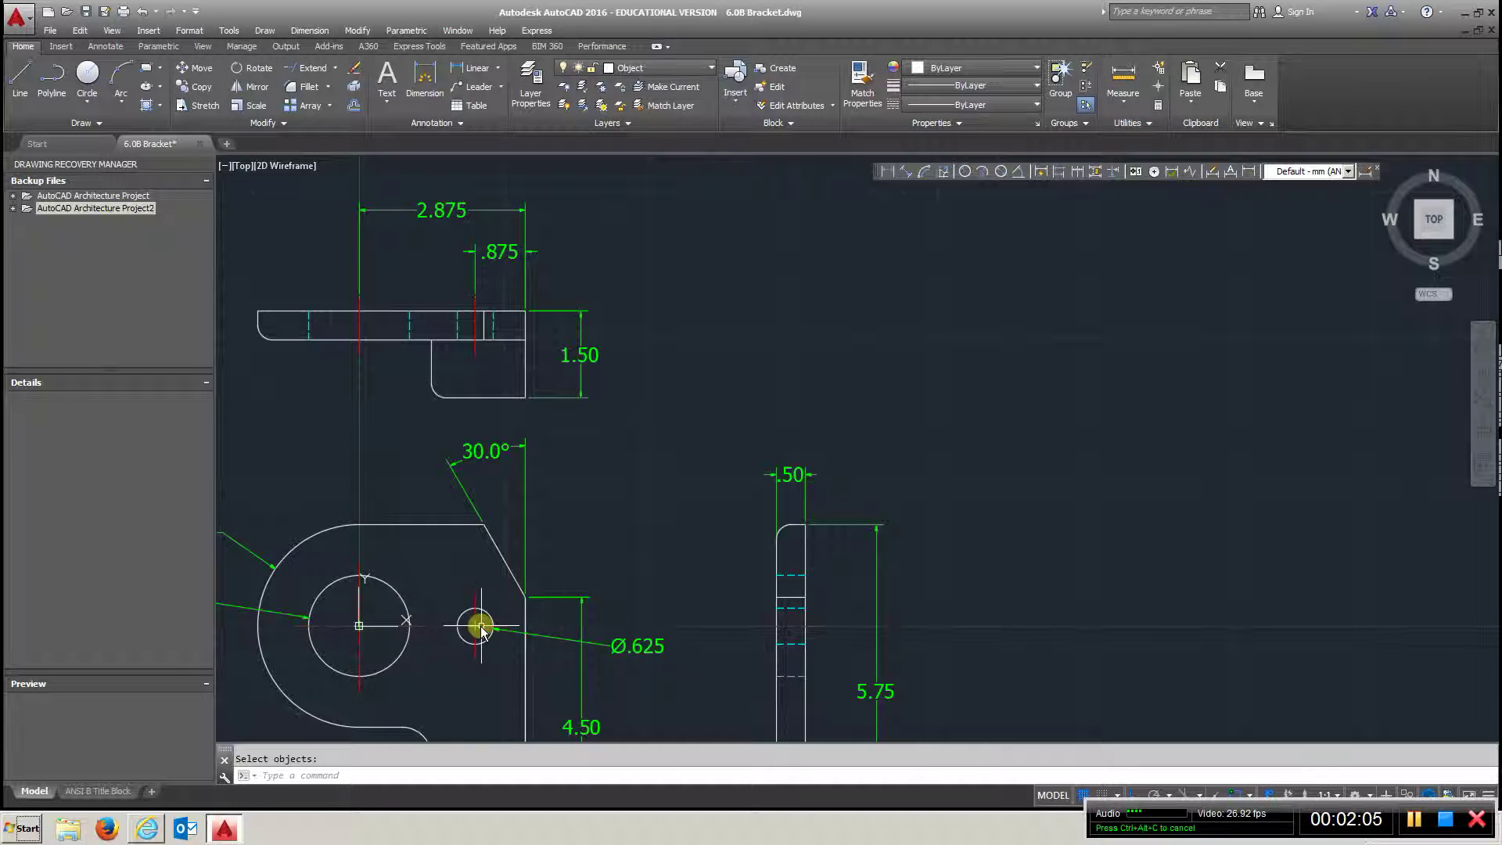
scroll(469, 626, down, 1)
scroll(536, 597, down, 2)
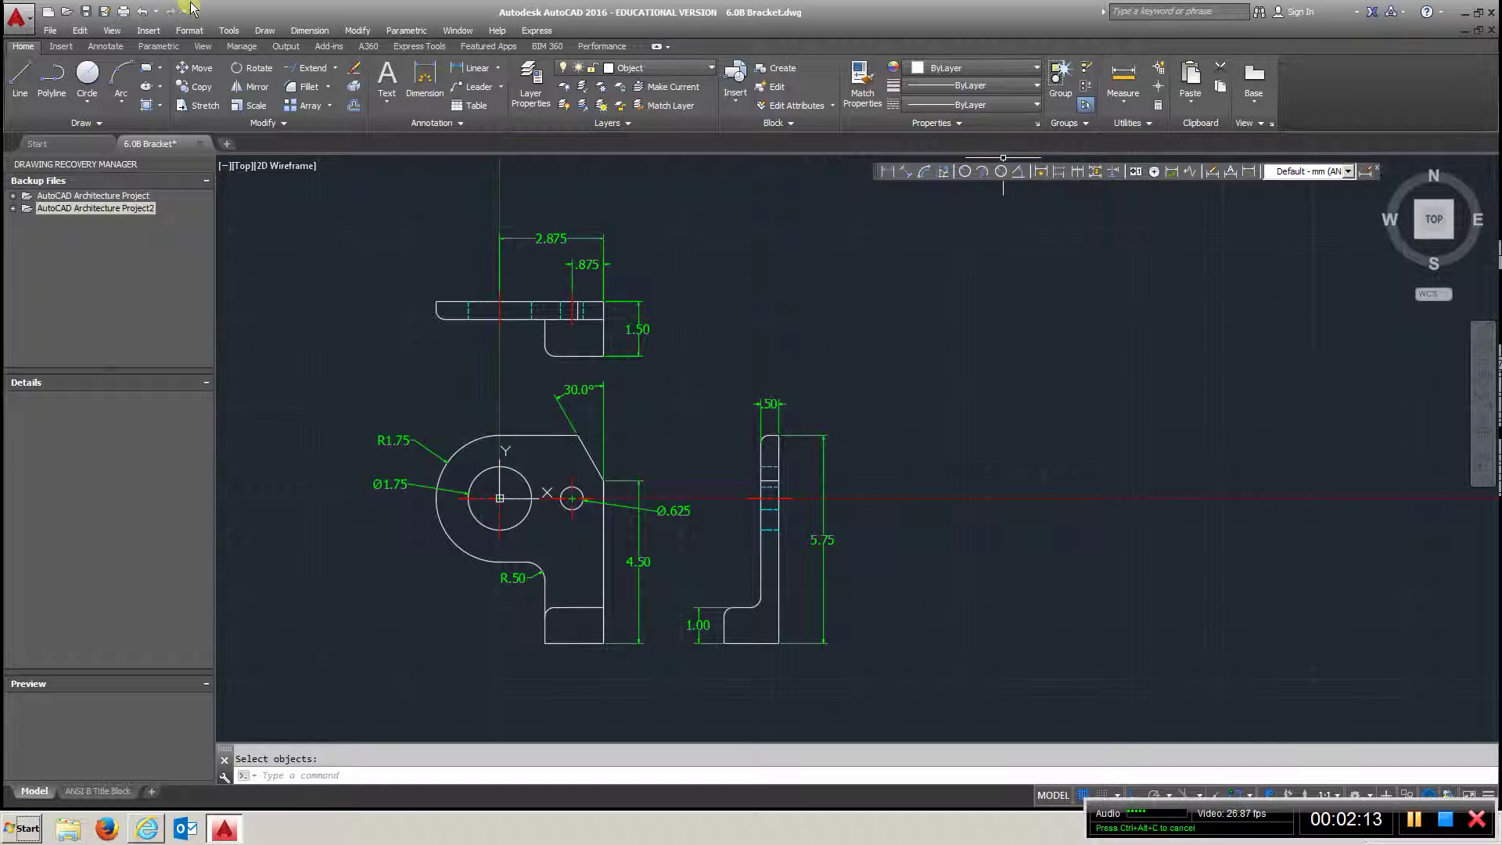
- Open the Linear dimension dropdown to see the available dimension types
click(500, 68)
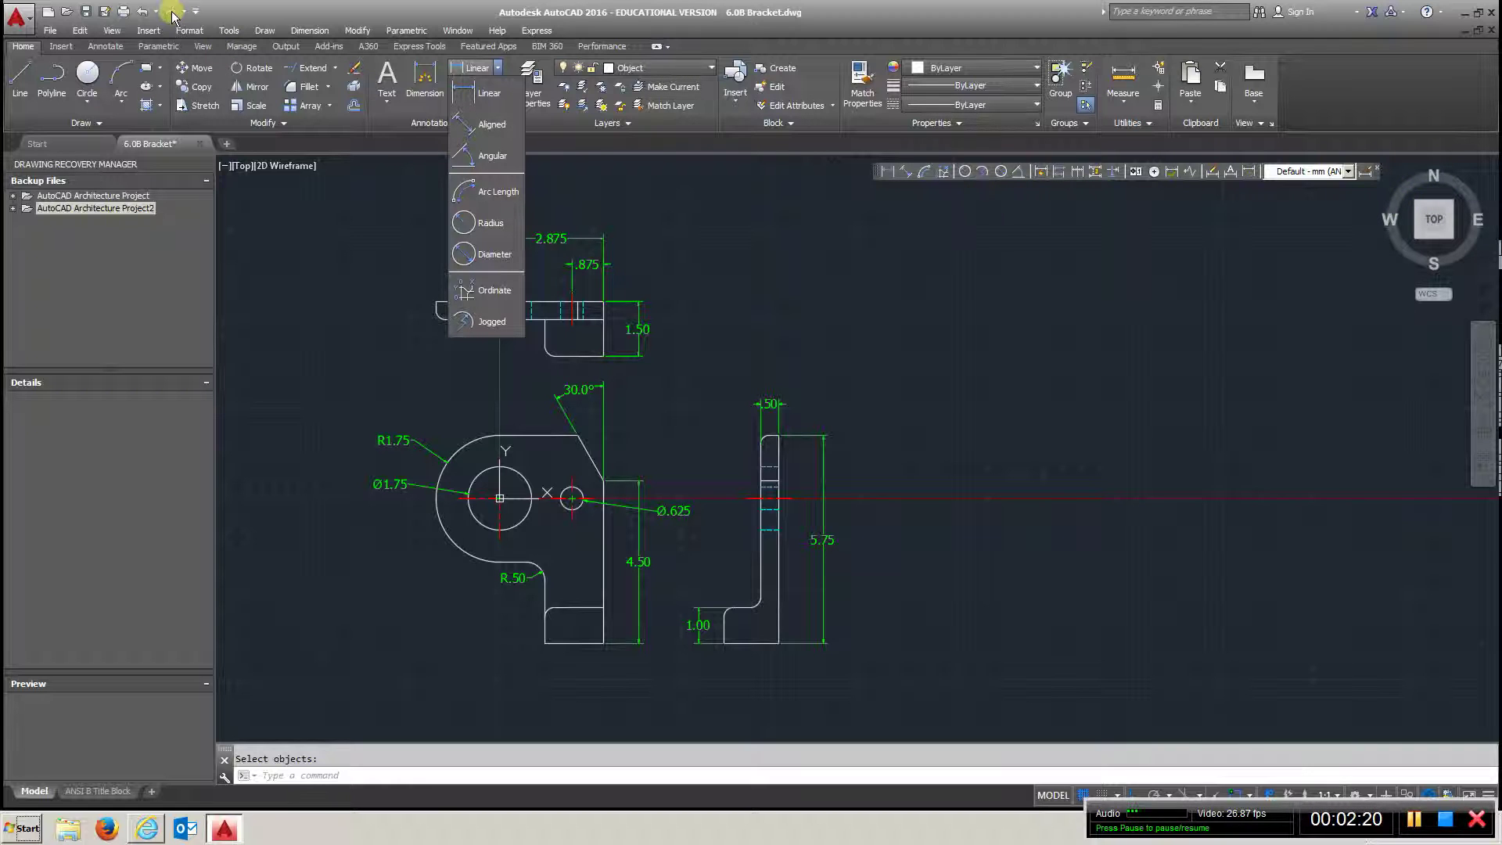
- Turn on the Draw toolbar and float it over the drawing beside the Dimension toolbar
click(227, 33)
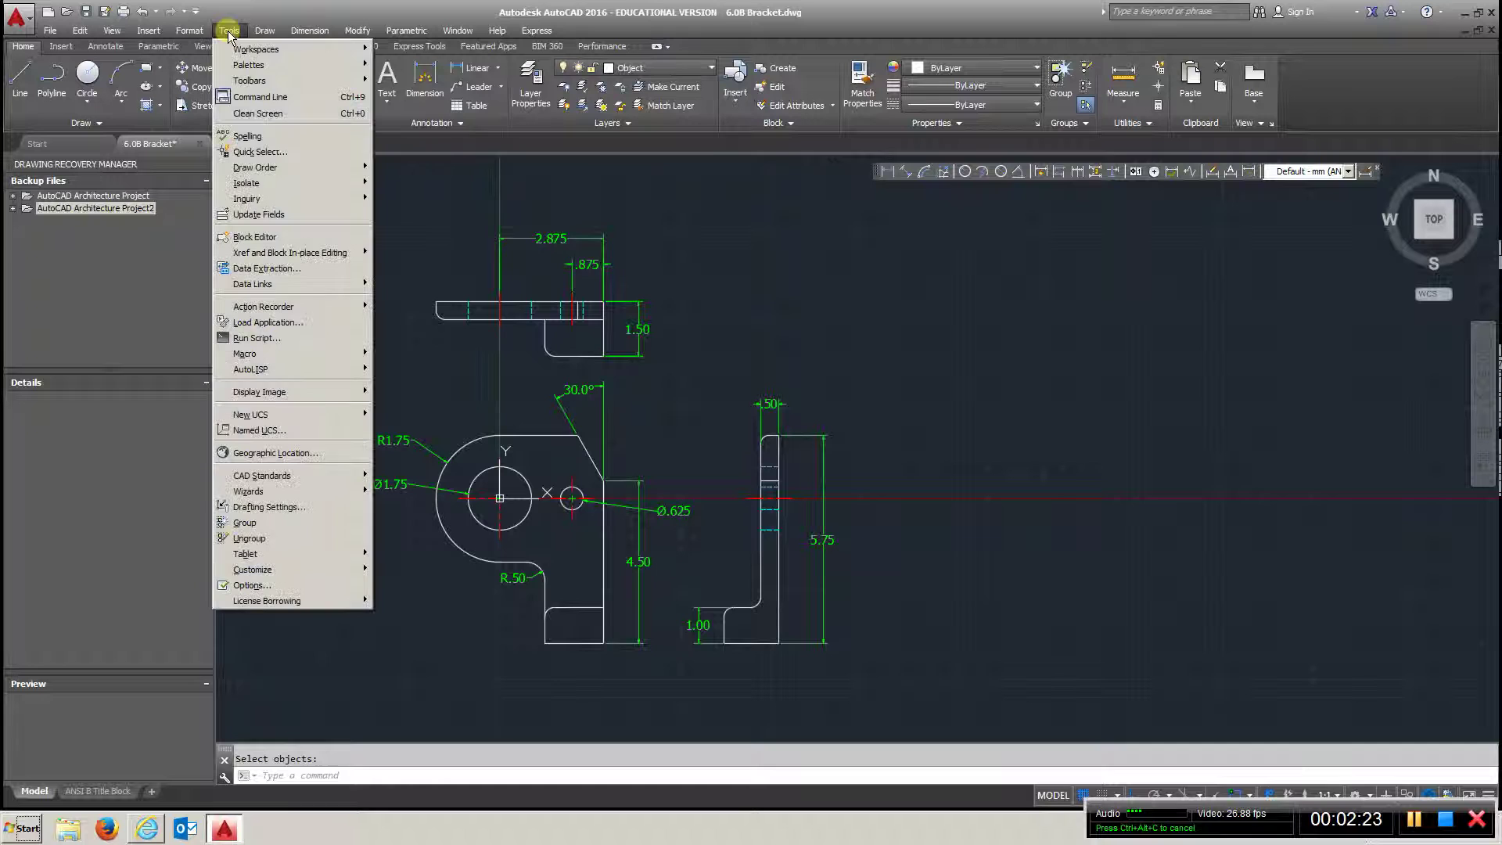
mouse_move(281, 83)
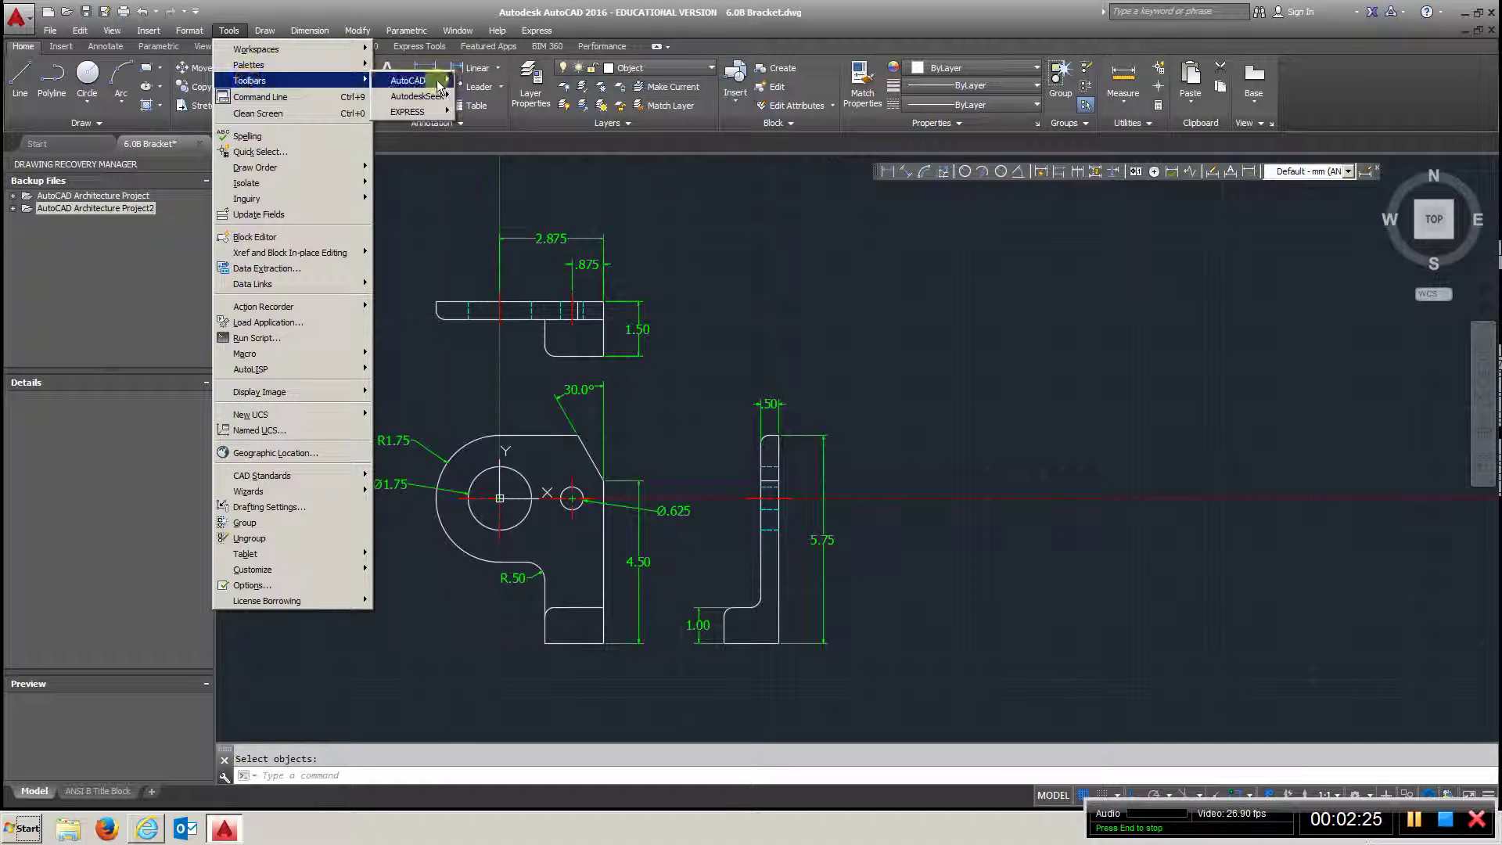
mouse_move(410, 80)
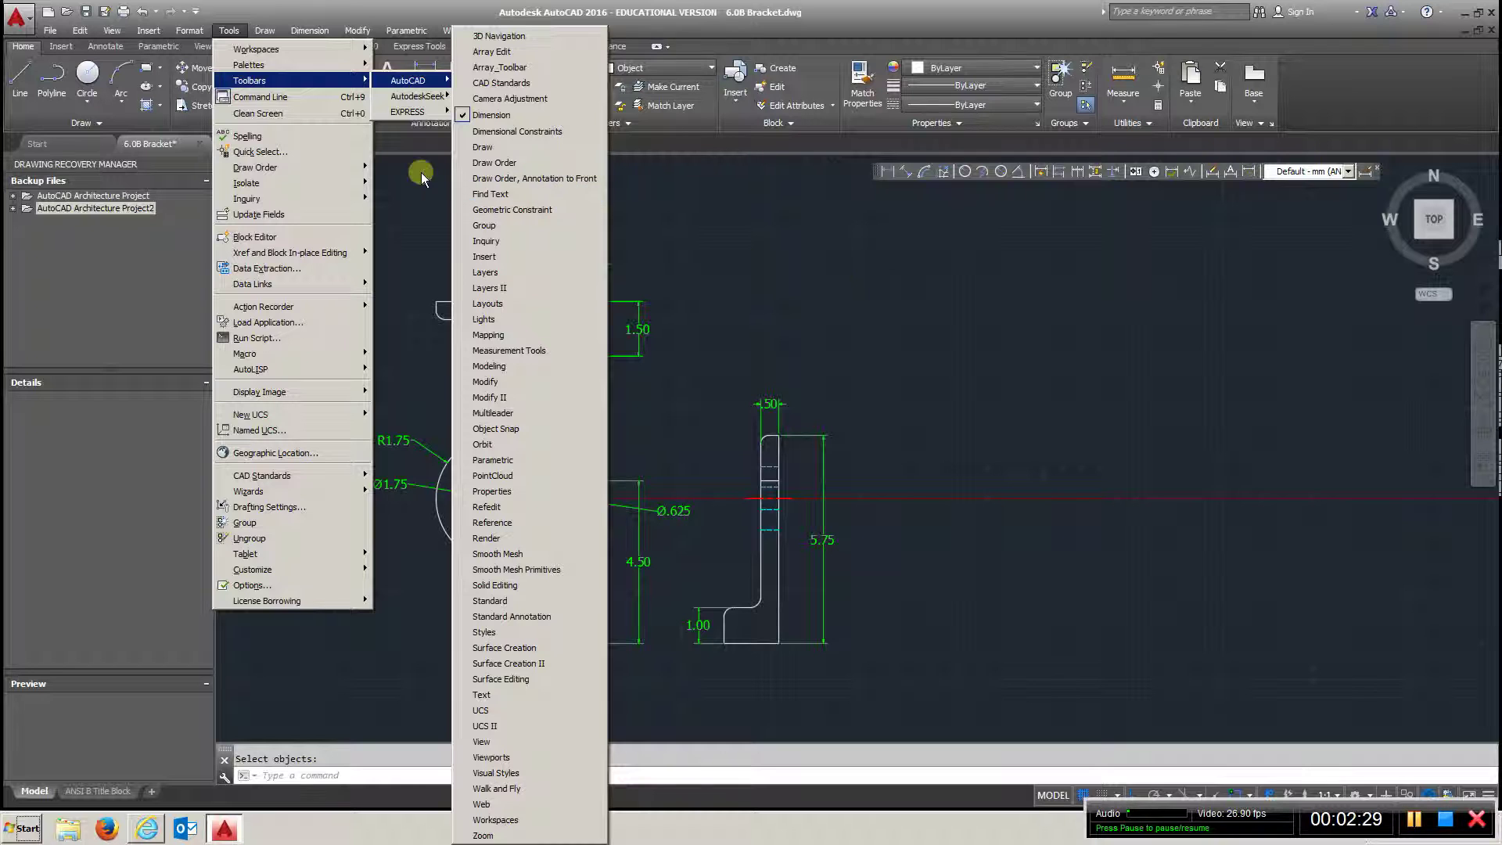
click(481, 145)
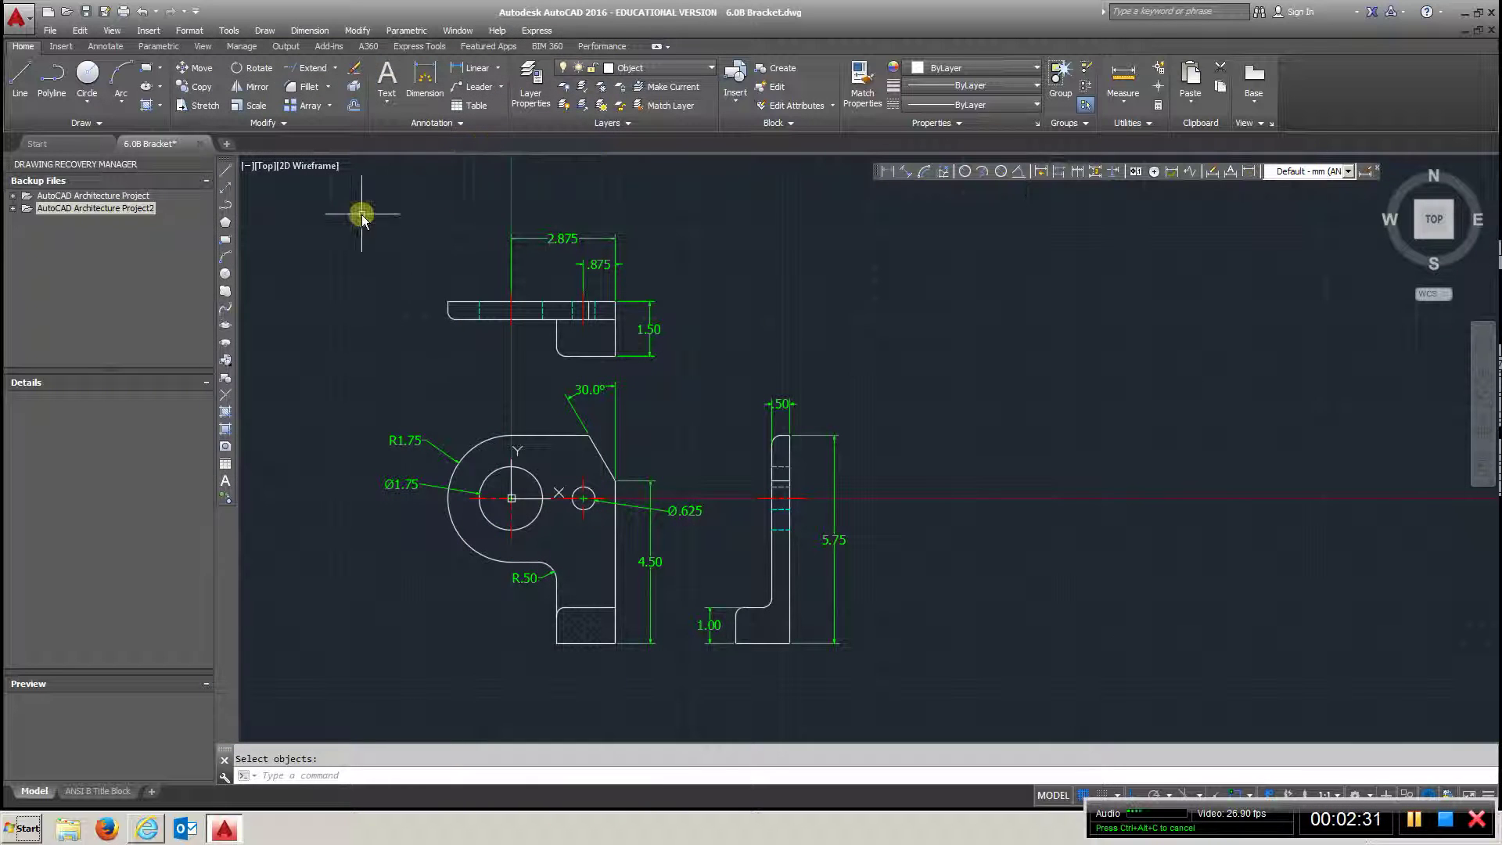
drag(227, 166, 1075, 255)
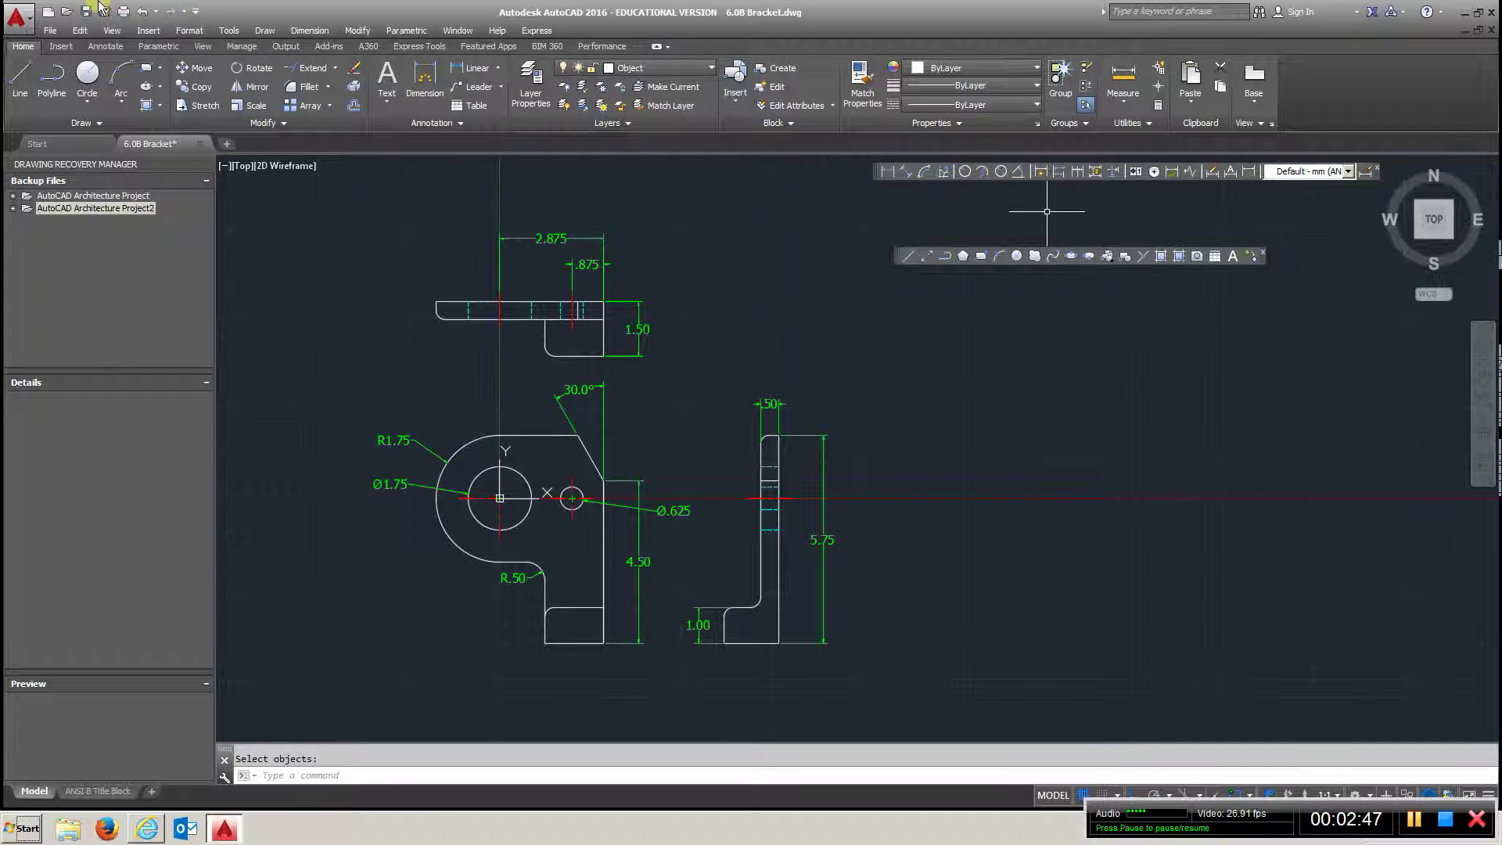
click(194, 31)
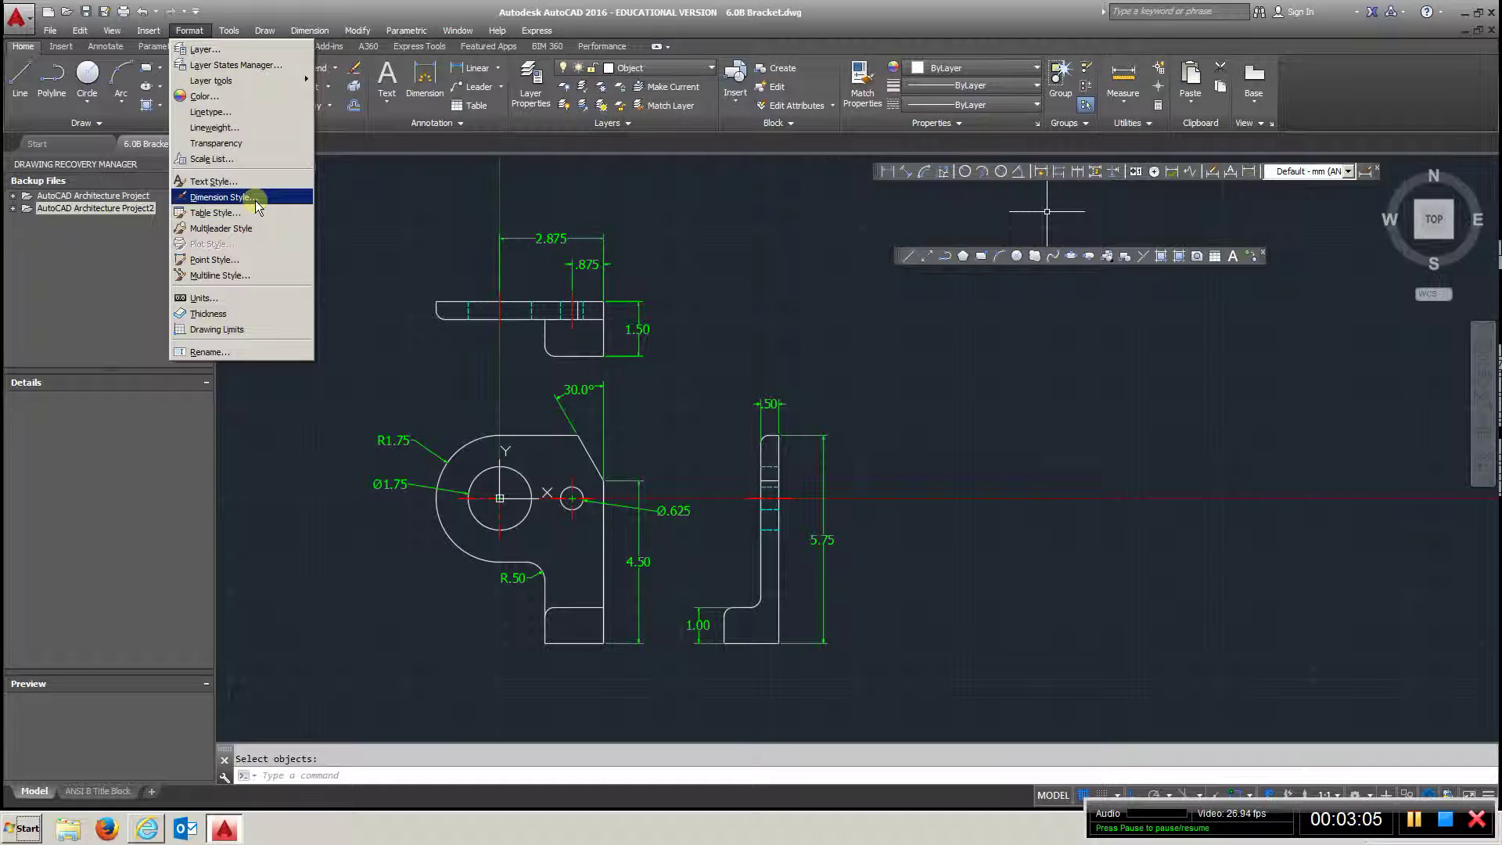
key(Left)
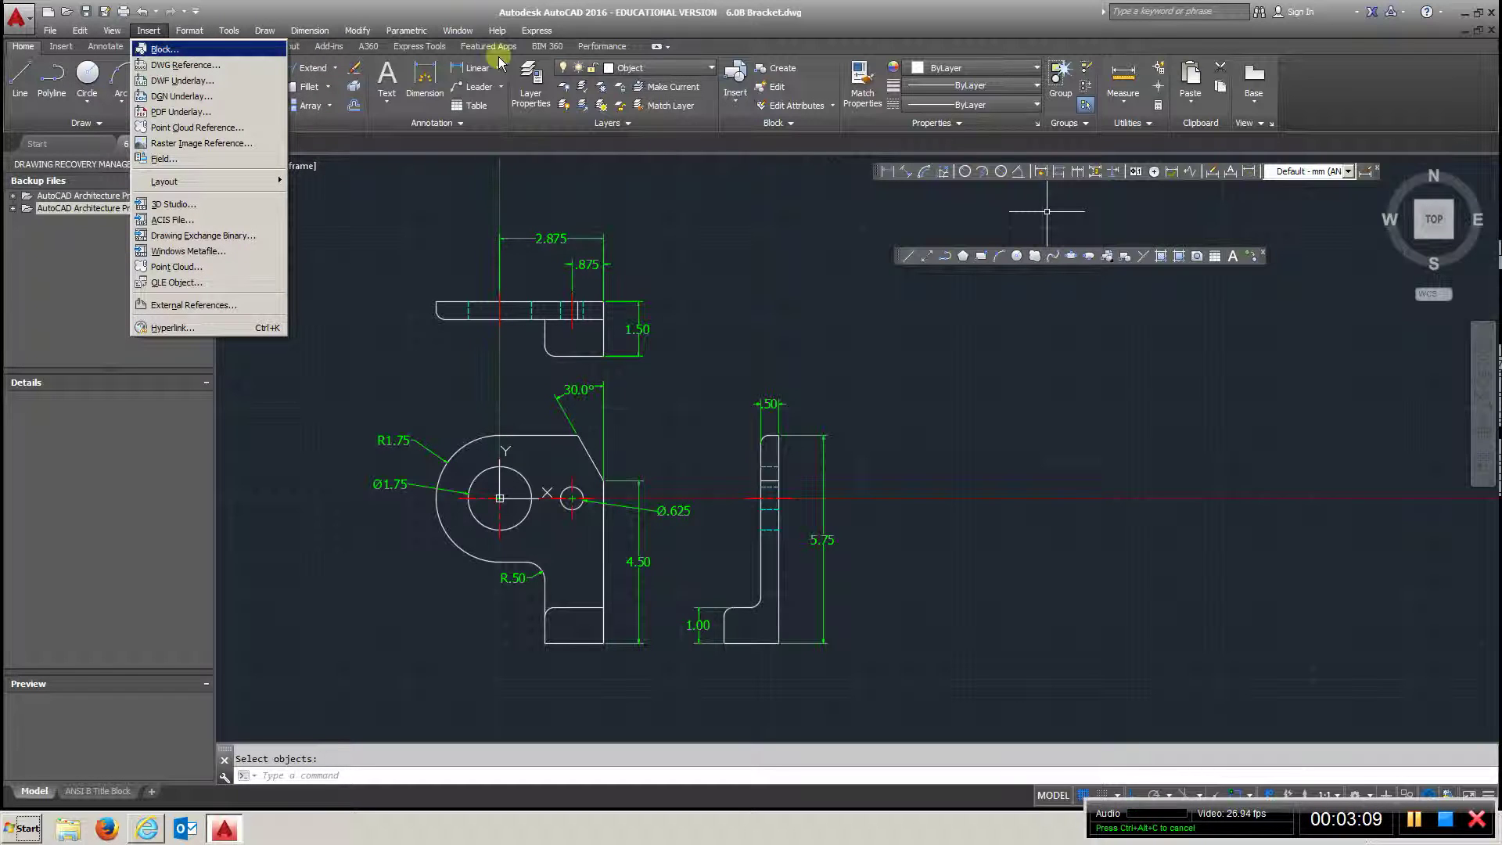
click(497, 30)
click(460, 222)
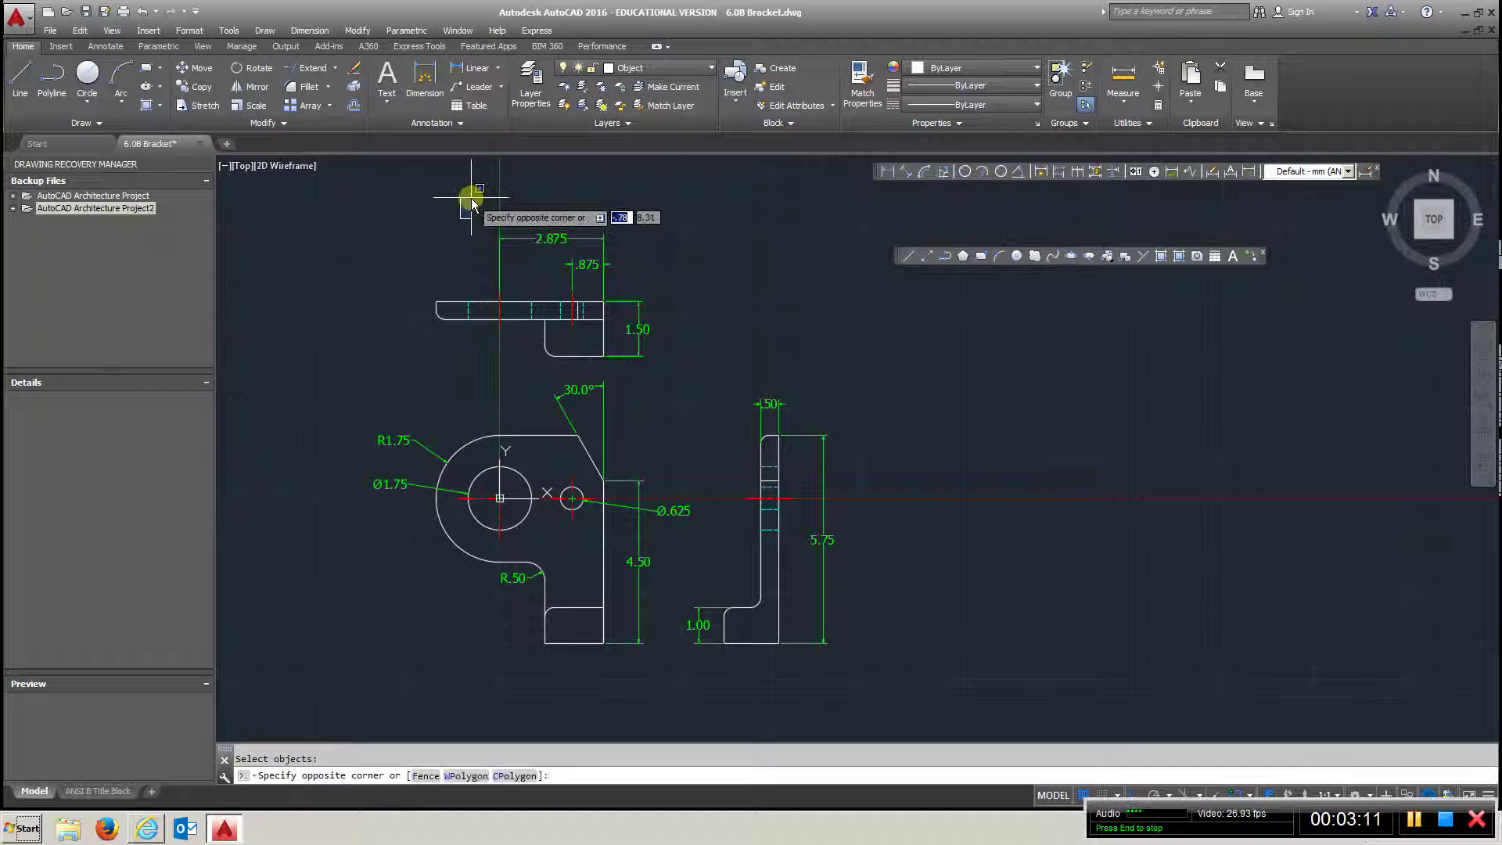
key(Escape)
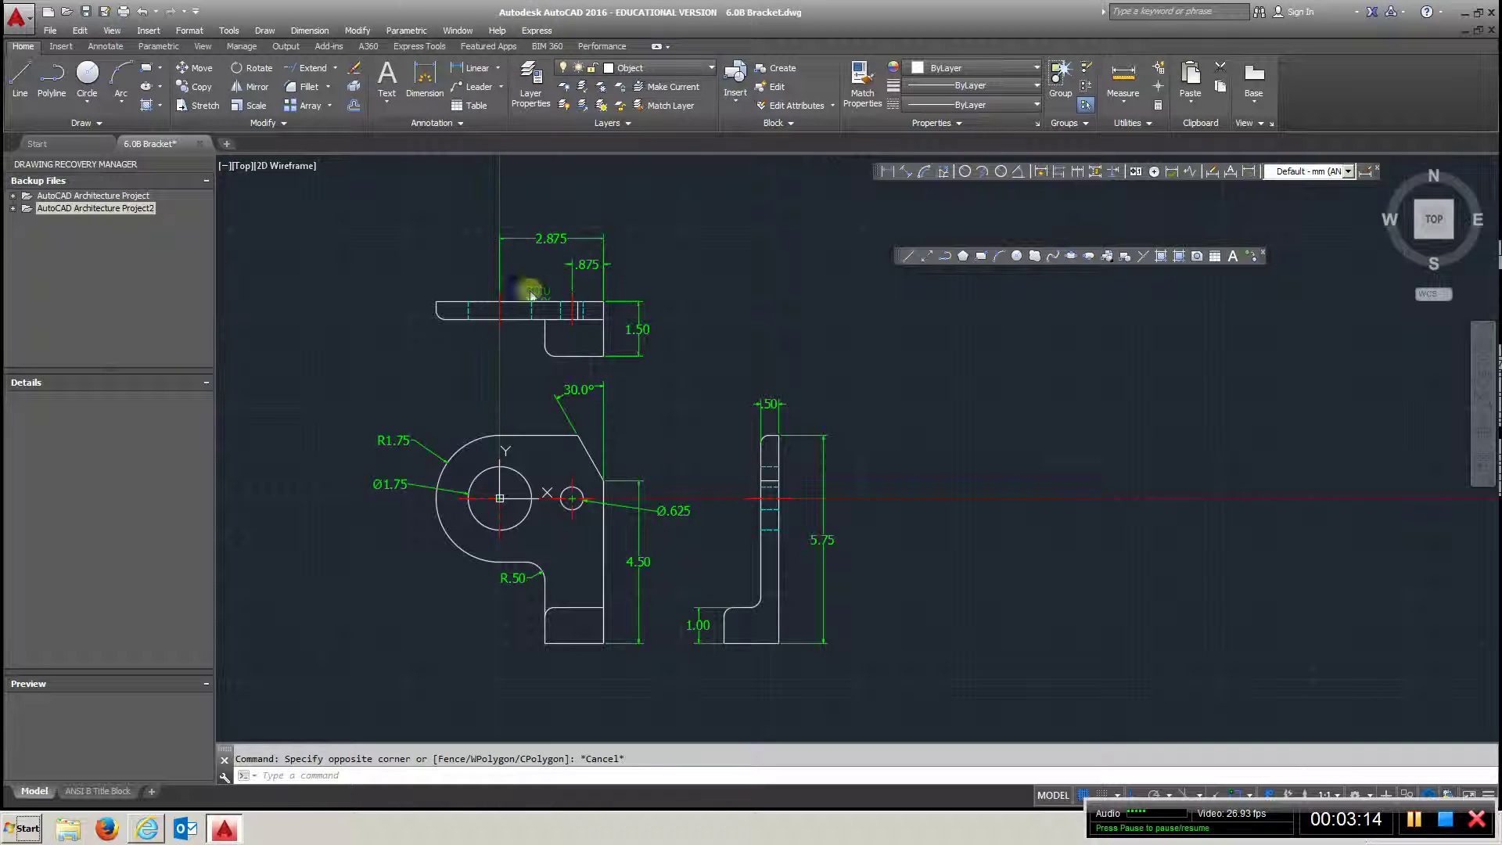
click(497, 68)
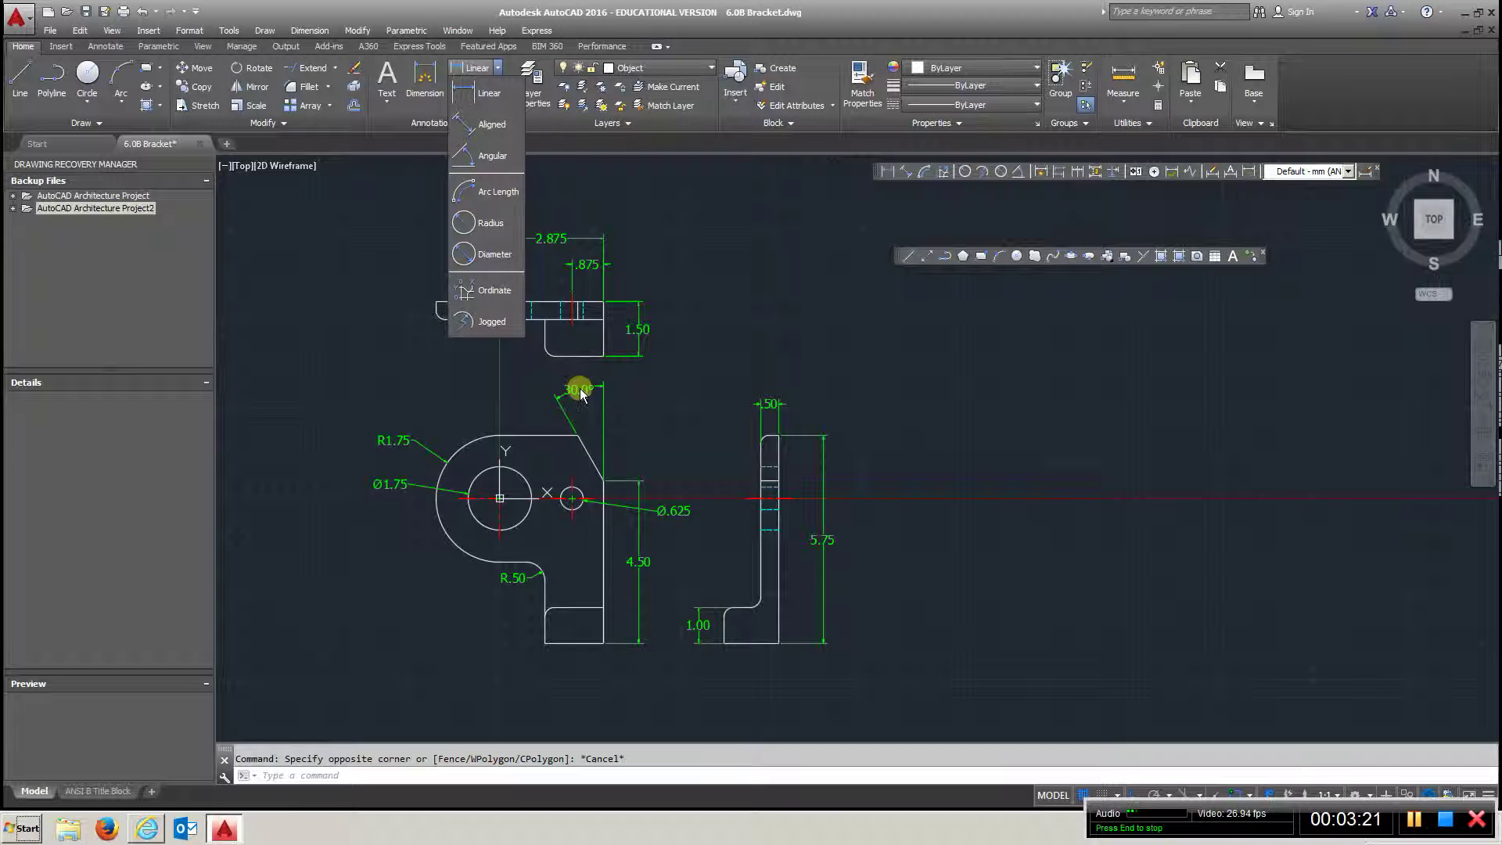
key(Escape)
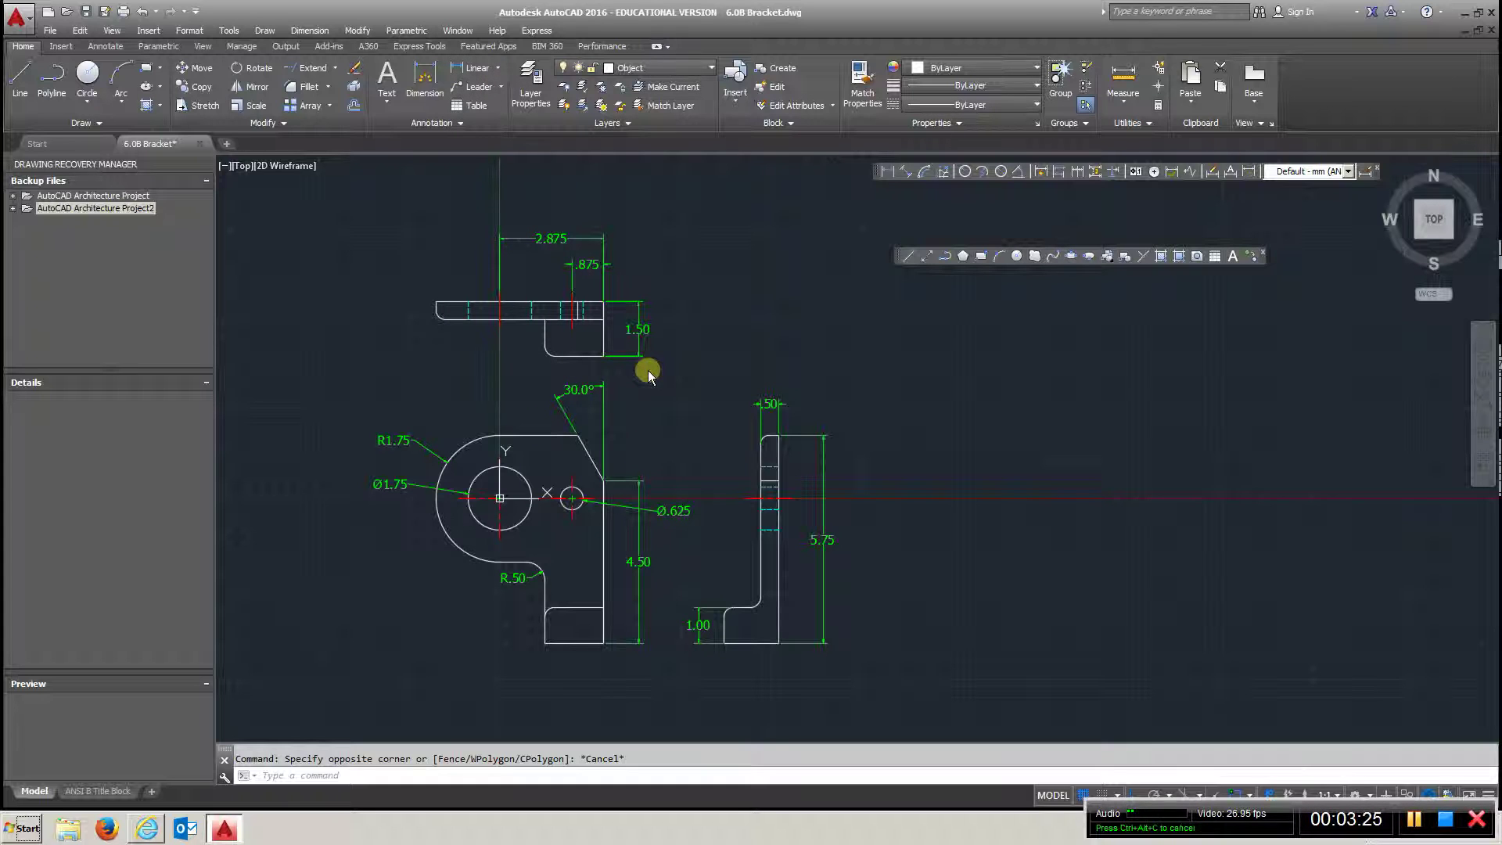
scroll(493, 601, down, 2)
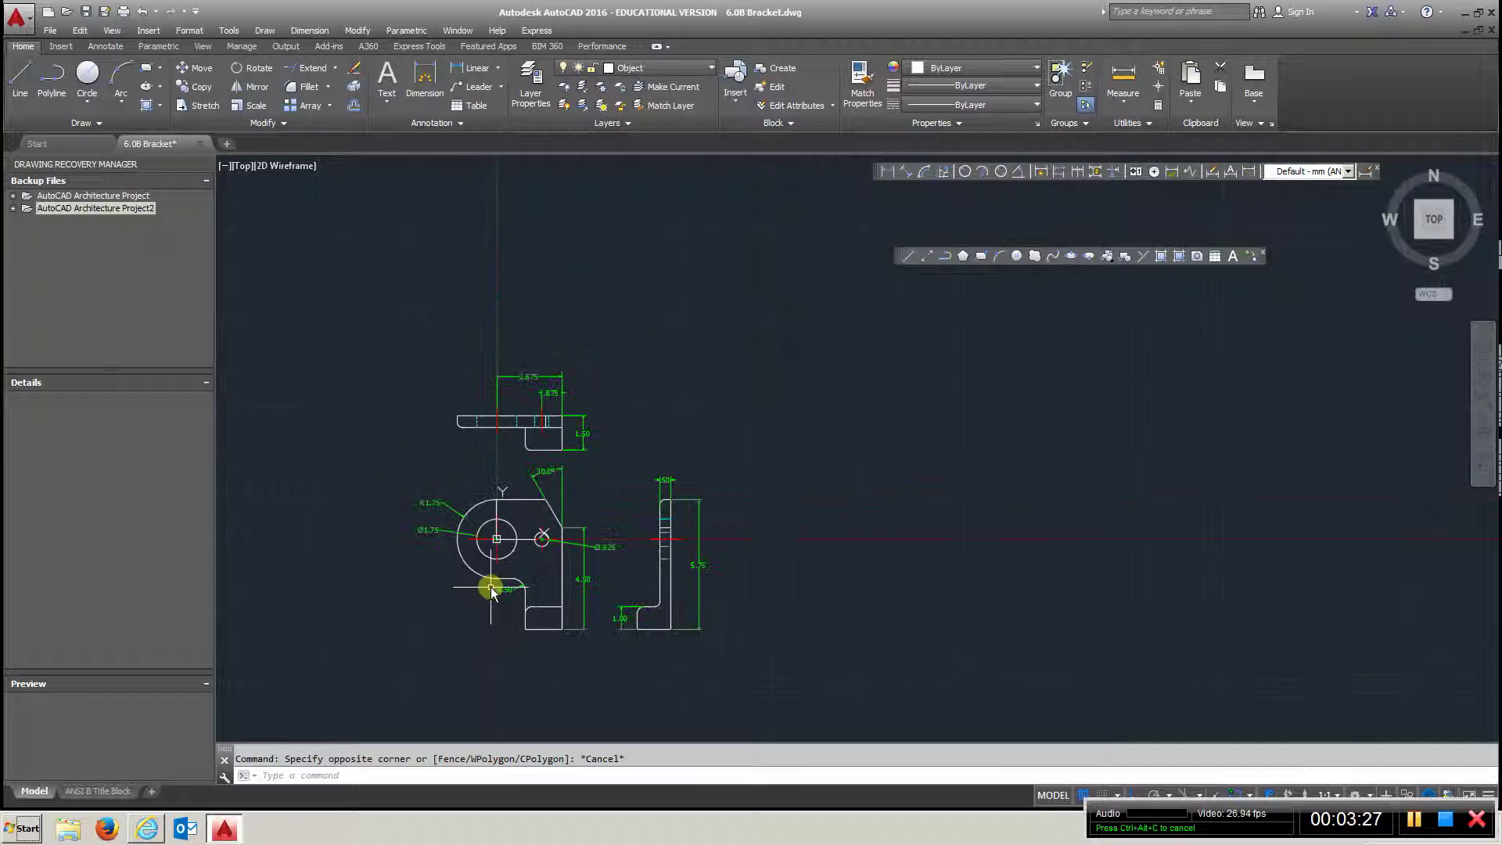
- Close the floating Dimension and Draw toolbars and re-centre the three bracket views
click(1379, 168)
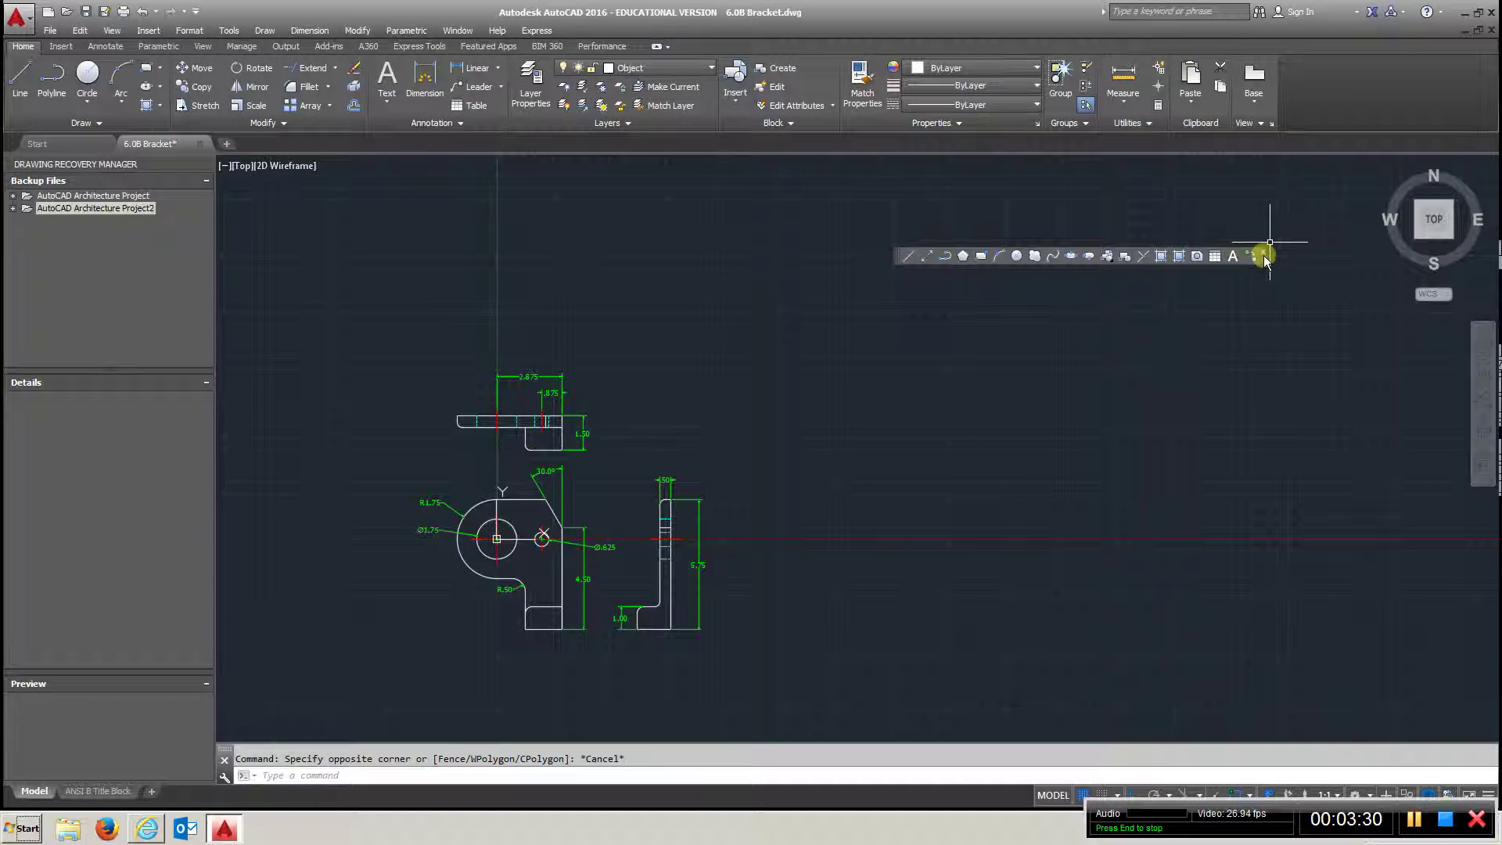
click(1263, 253)
mouse_move(687, 513)
middle_down()
mouse_move(965, 429)
mouse_move(990, 454)
middle_up()
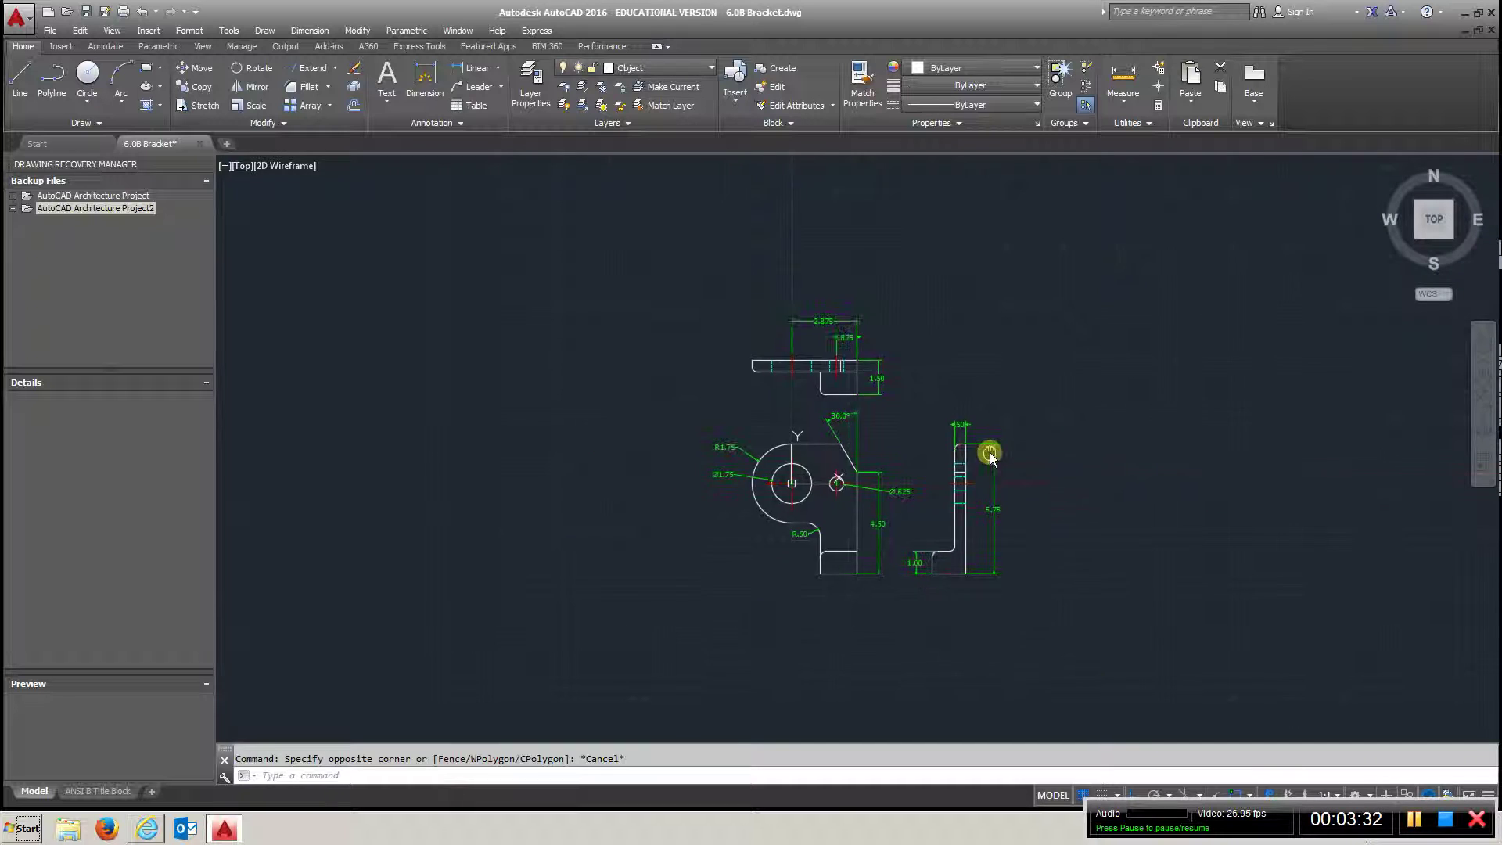
scroll(860, 445, up, 2)
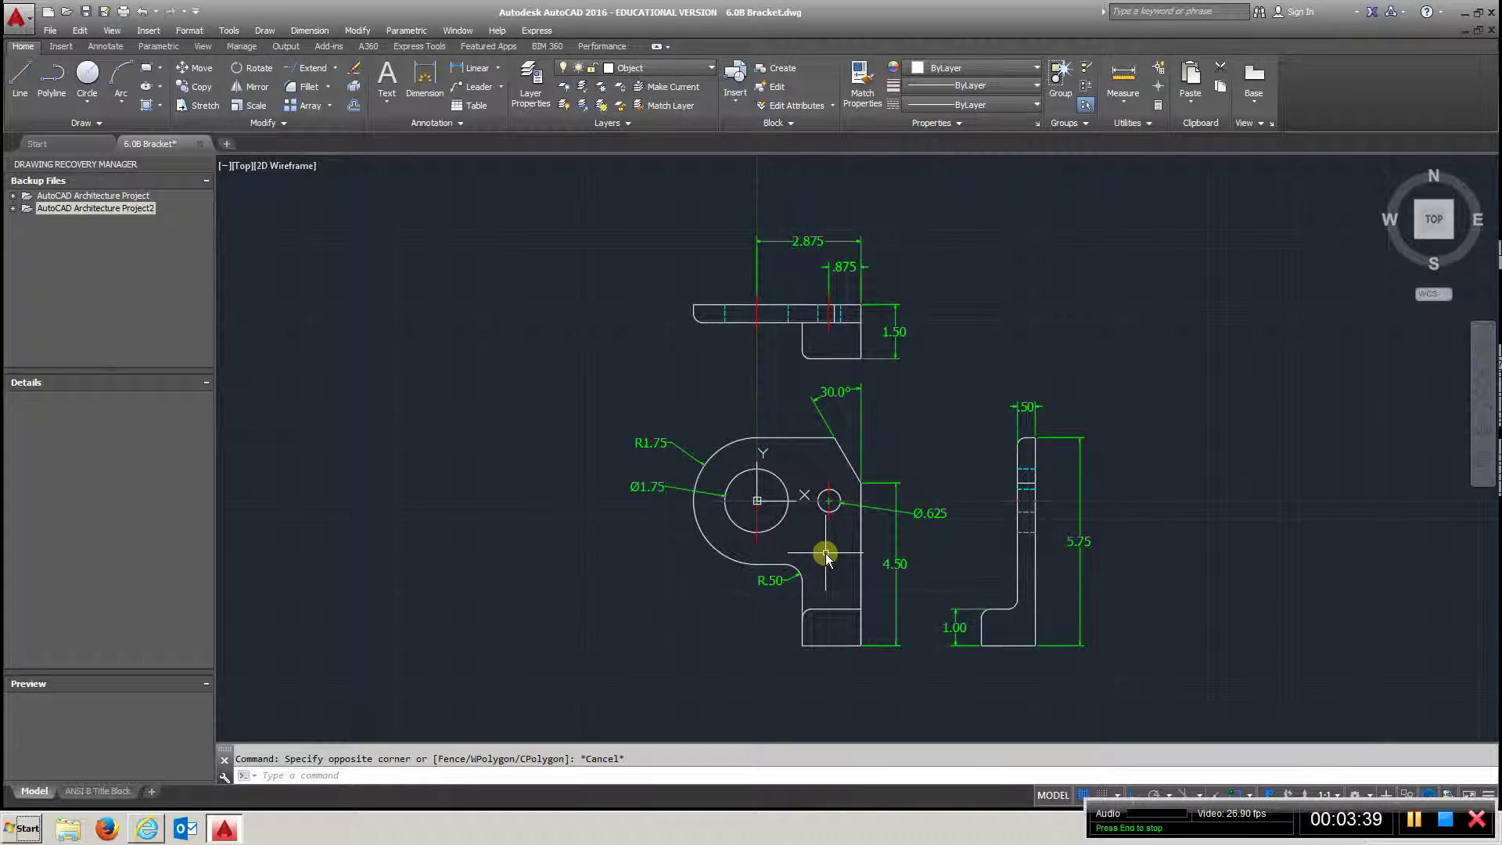
- Delete the Ø.625 dimension from the small hole
click(923, 514)
key(Delete)
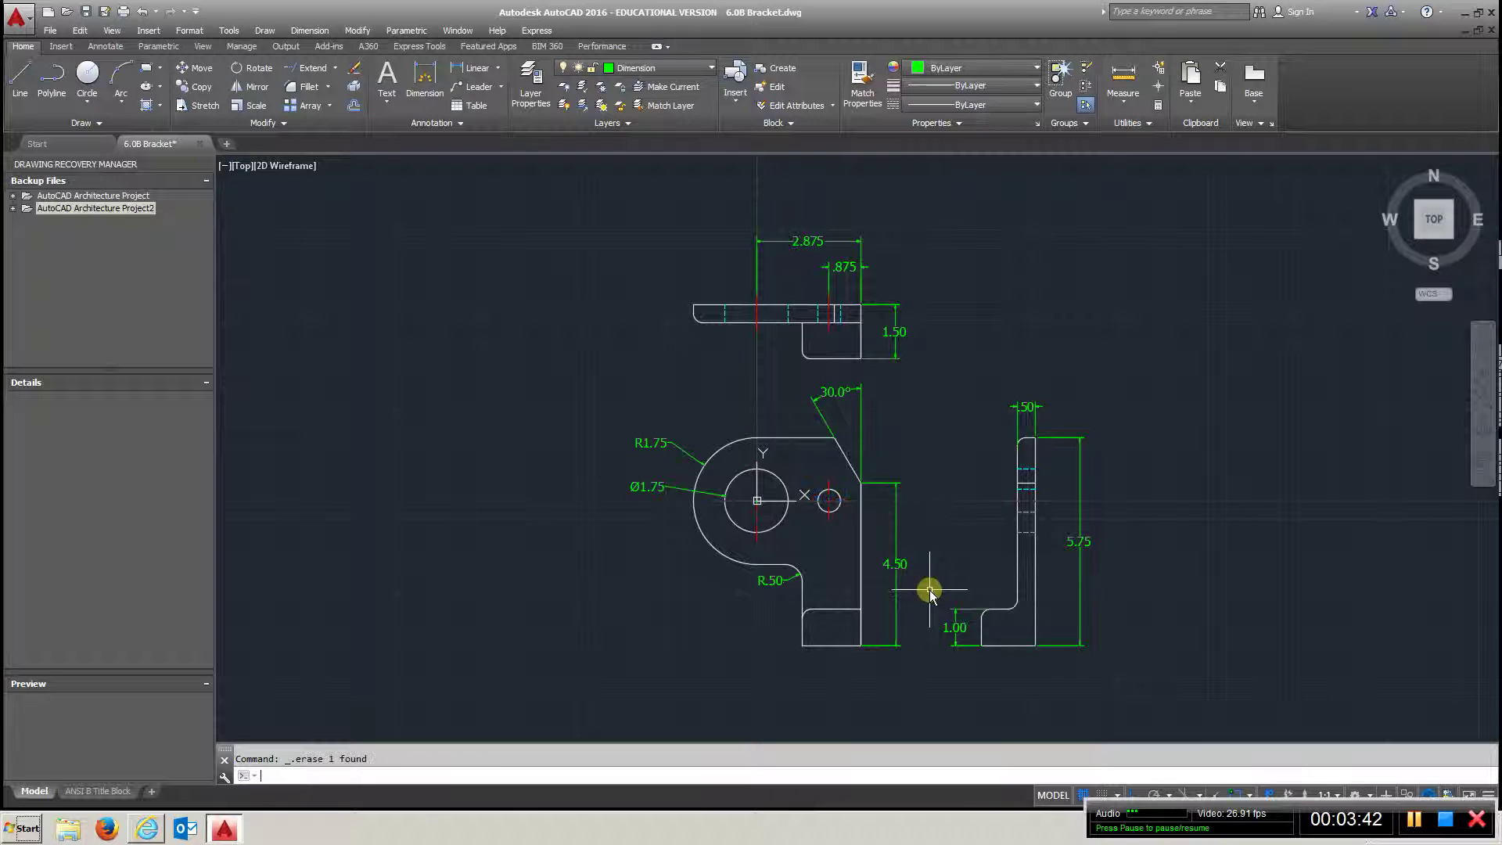
scroll(764, 482, up, 2)
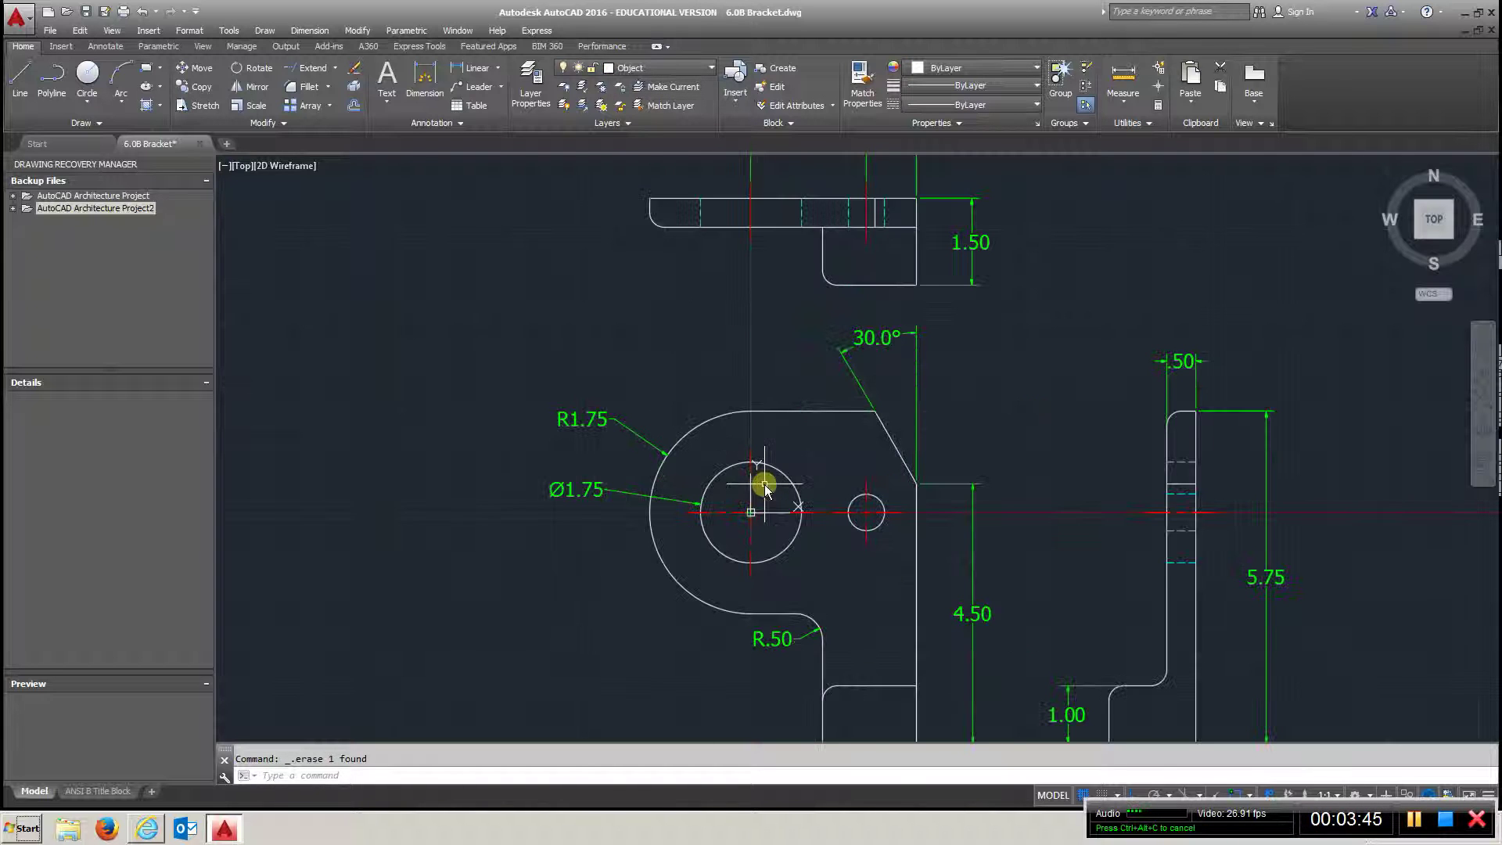
- Make Dimension the current layer and start a Diameter dimension
click(660, 68)
click(657, 162)
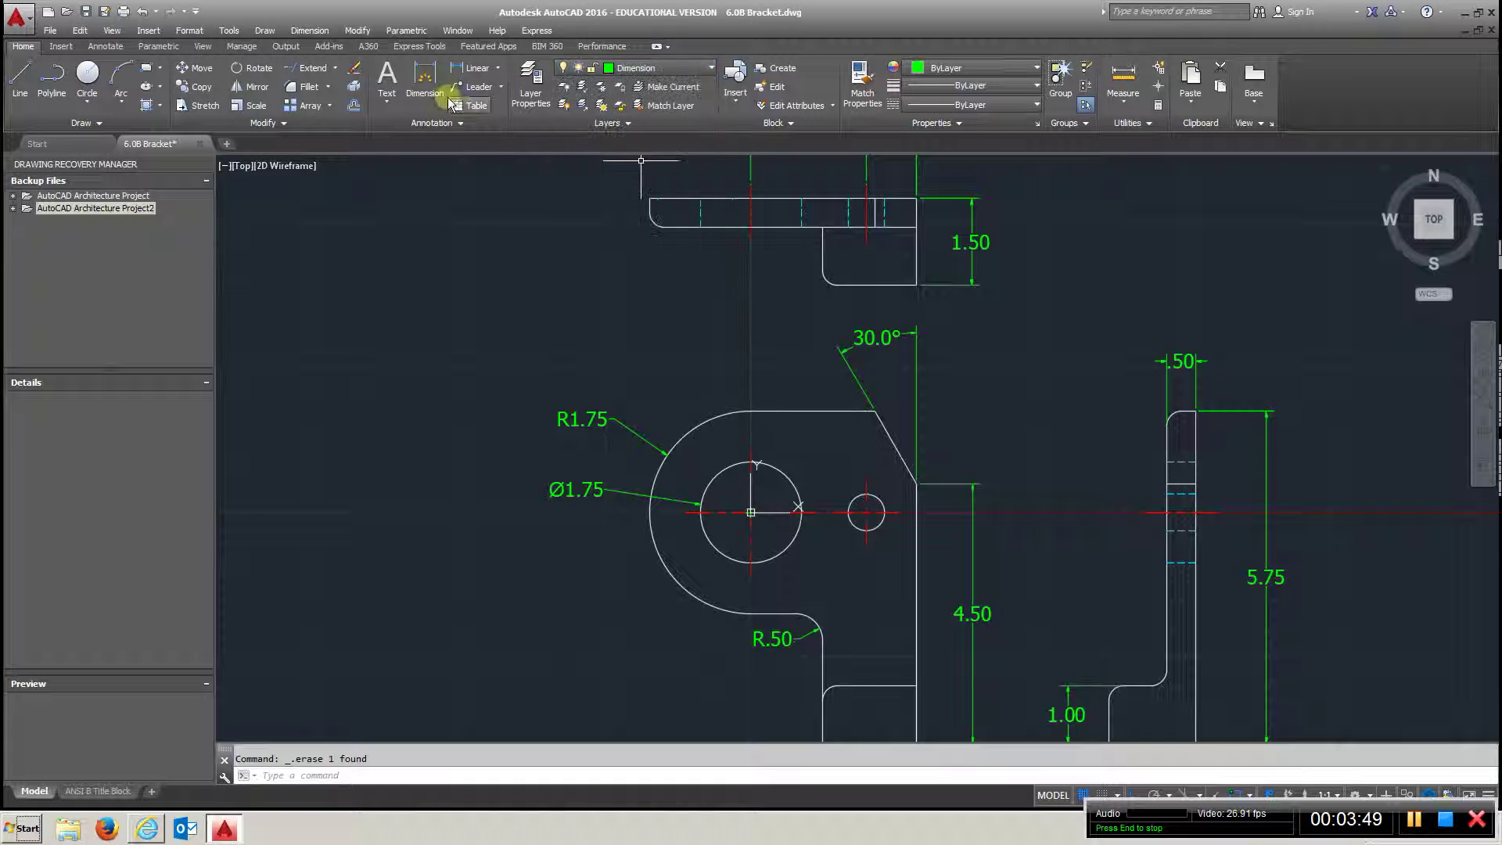
click(426, 82)
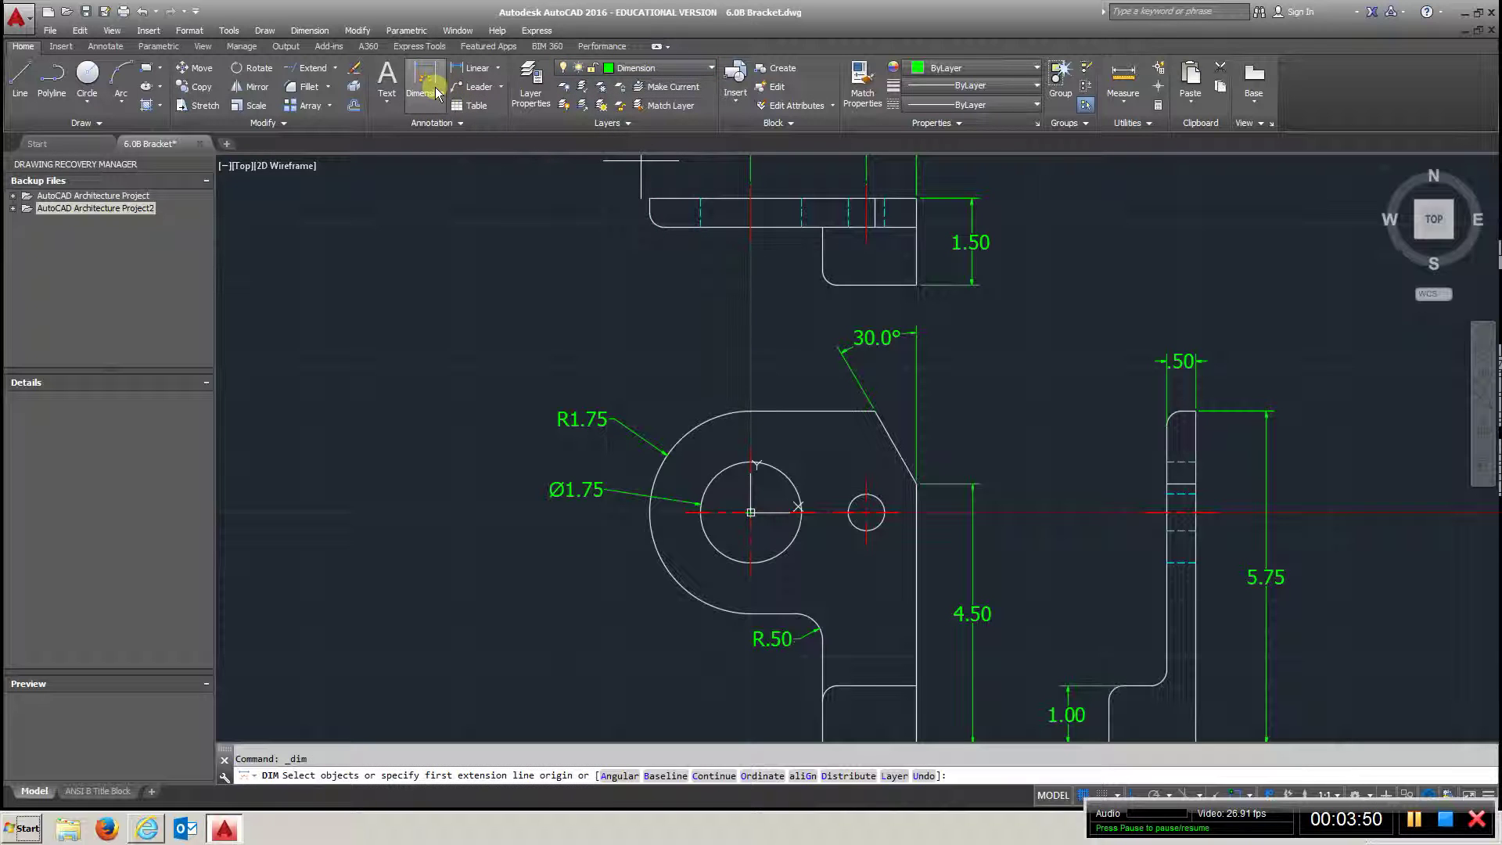
click(497, 68)
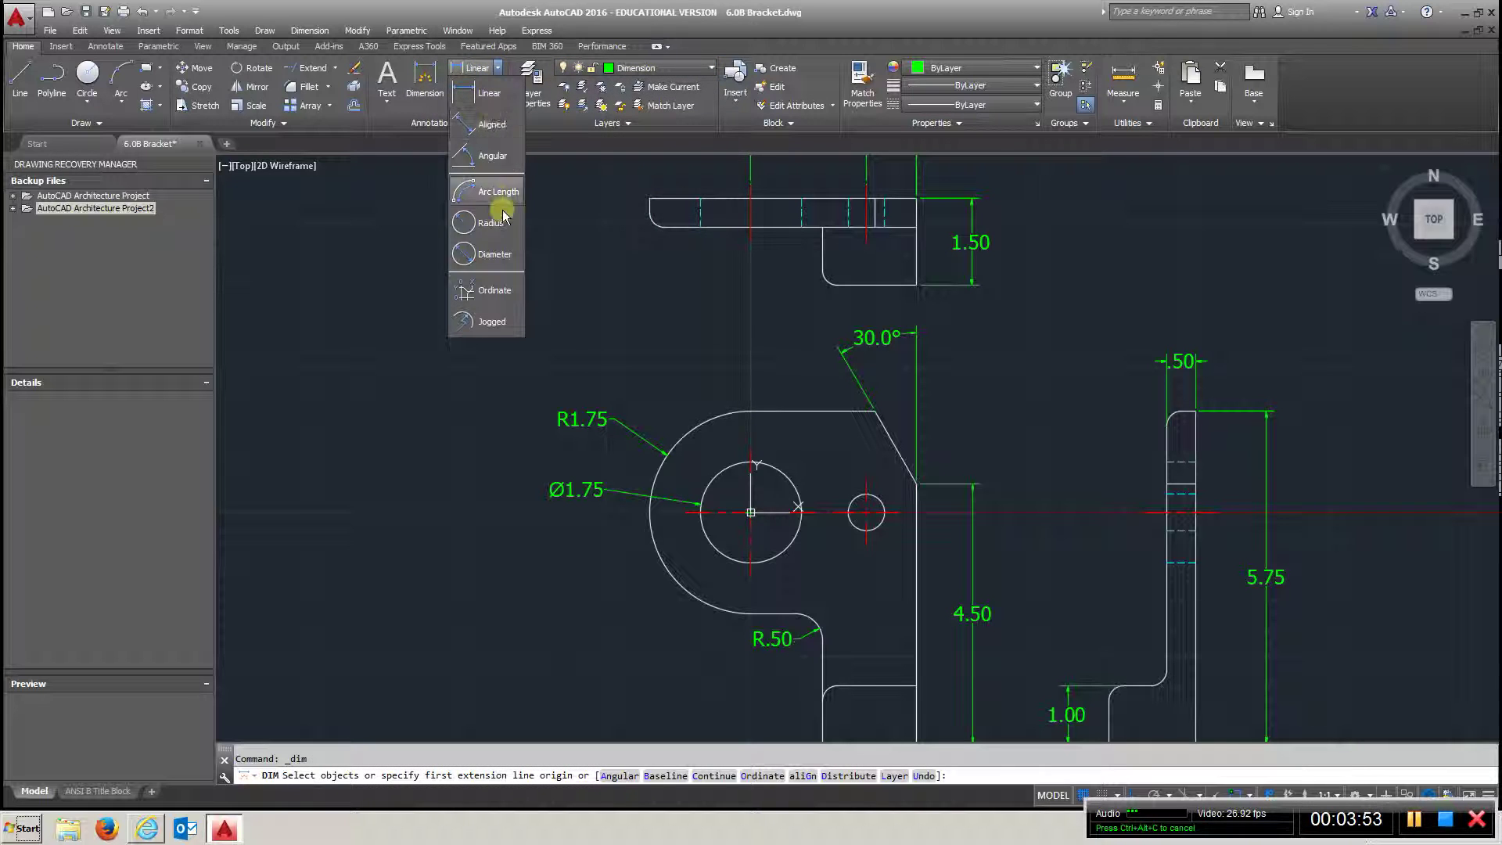
click(495, 254)
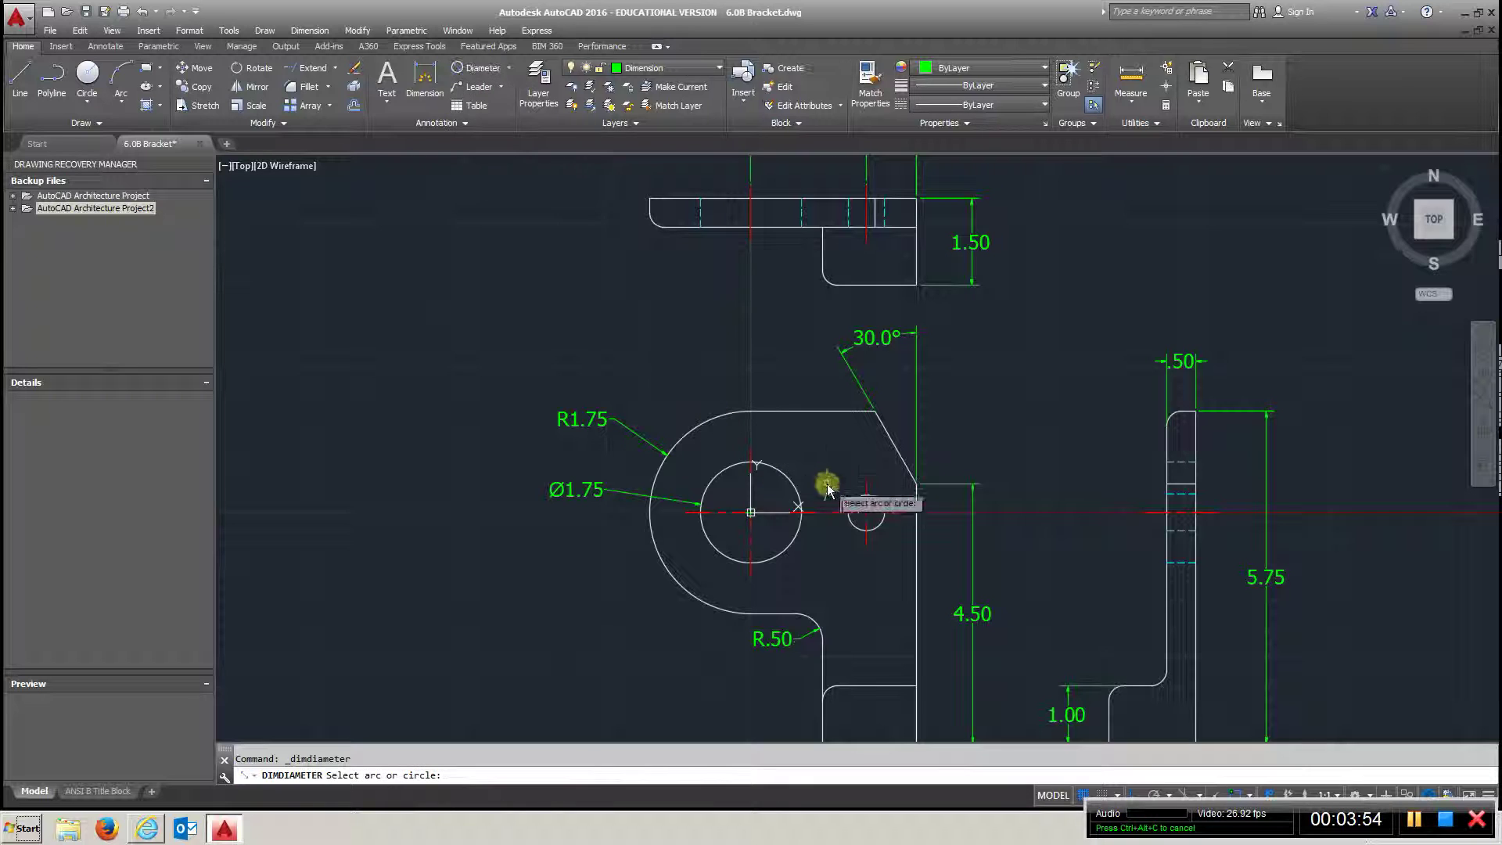
- Dimension the small hole as Ø.63, placing the label above and to its right
click(861, 507)
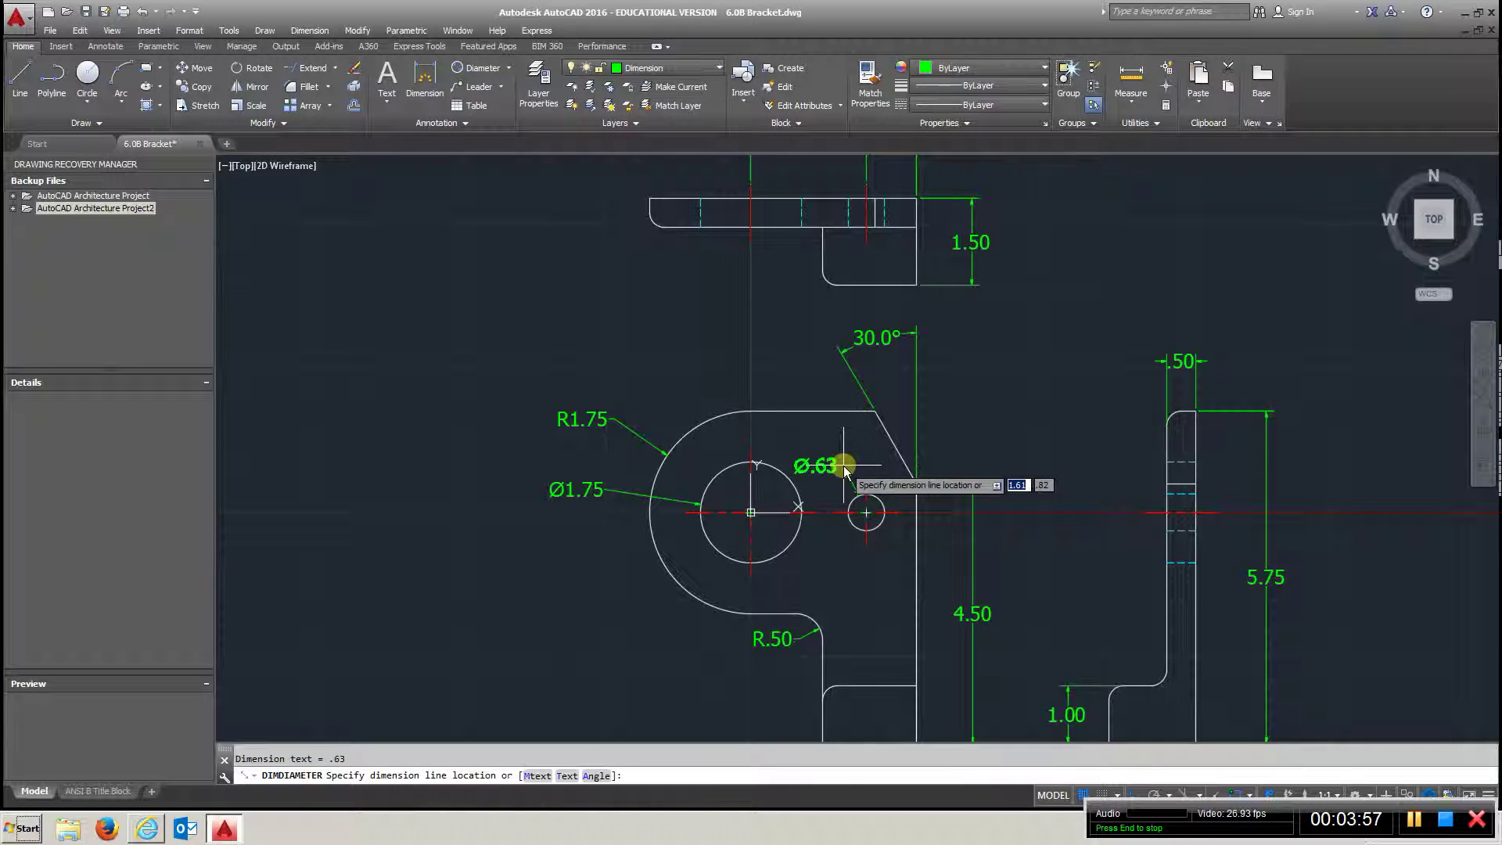
click(844, 468)
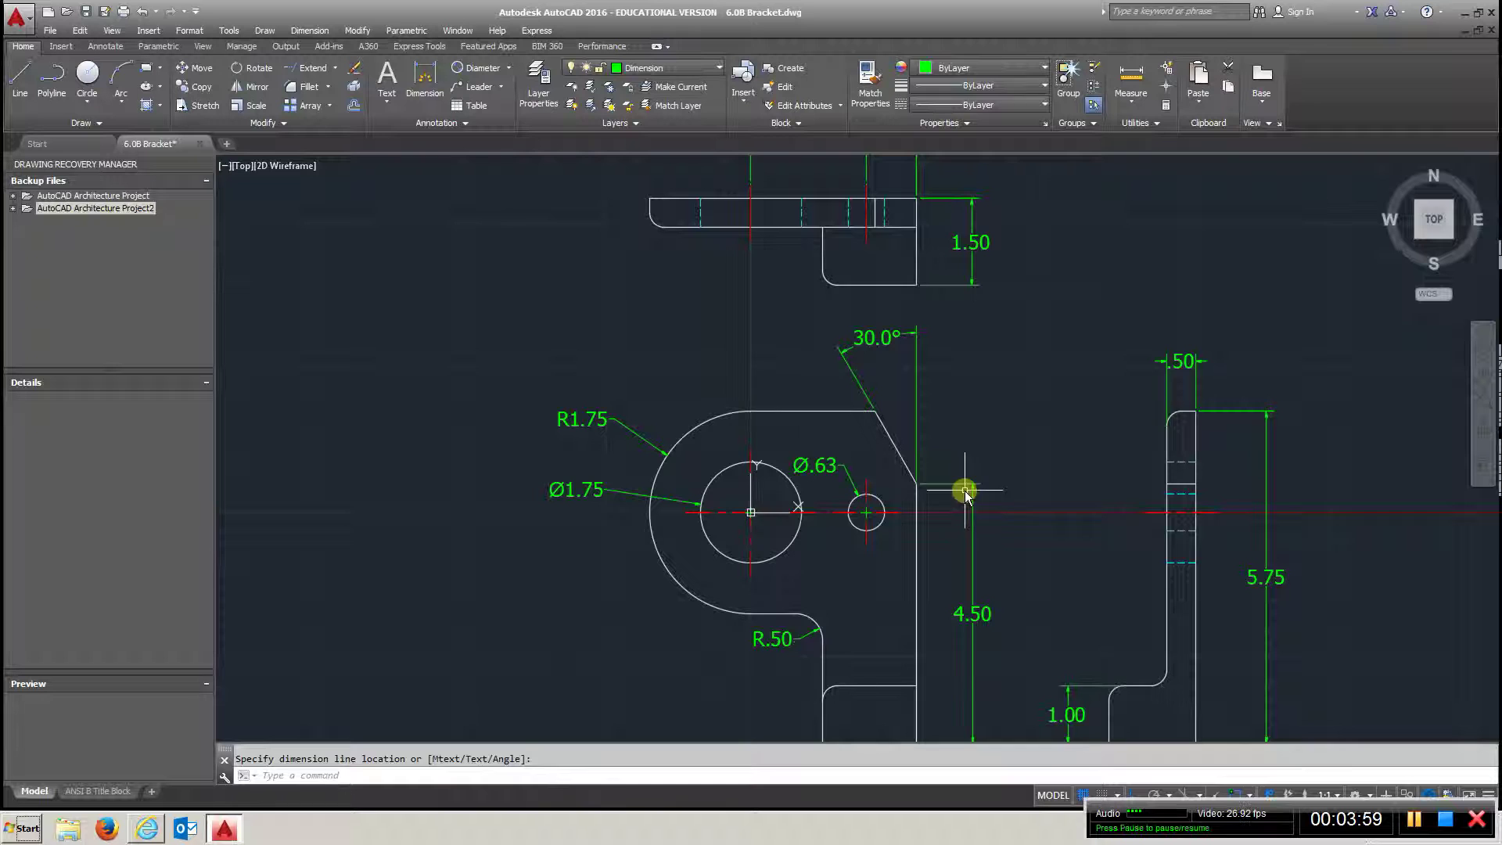
key(Escape)
scroll(927, 575, down, 2)
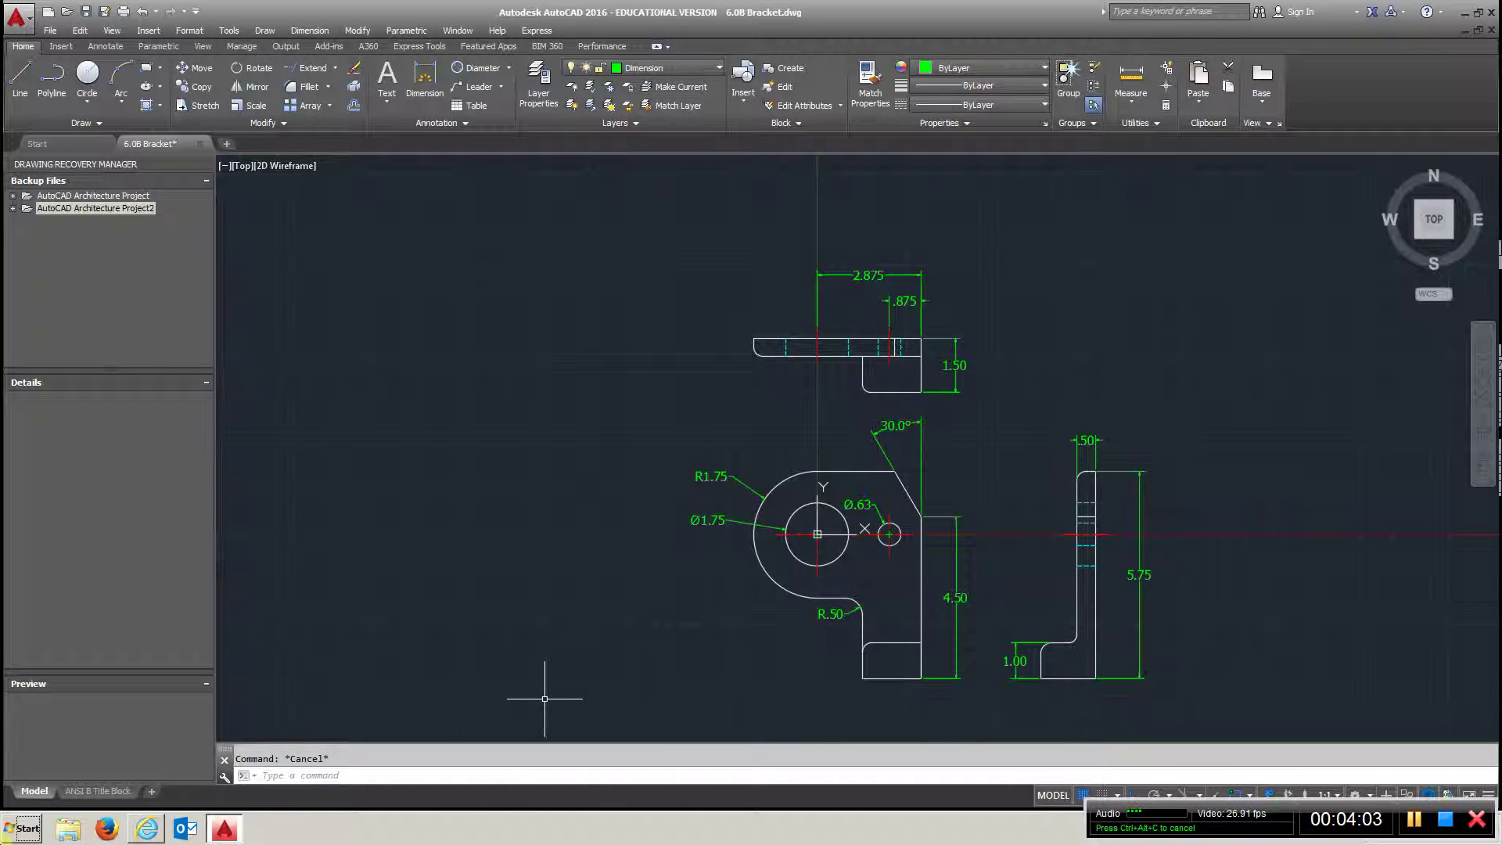
click(98, 791)
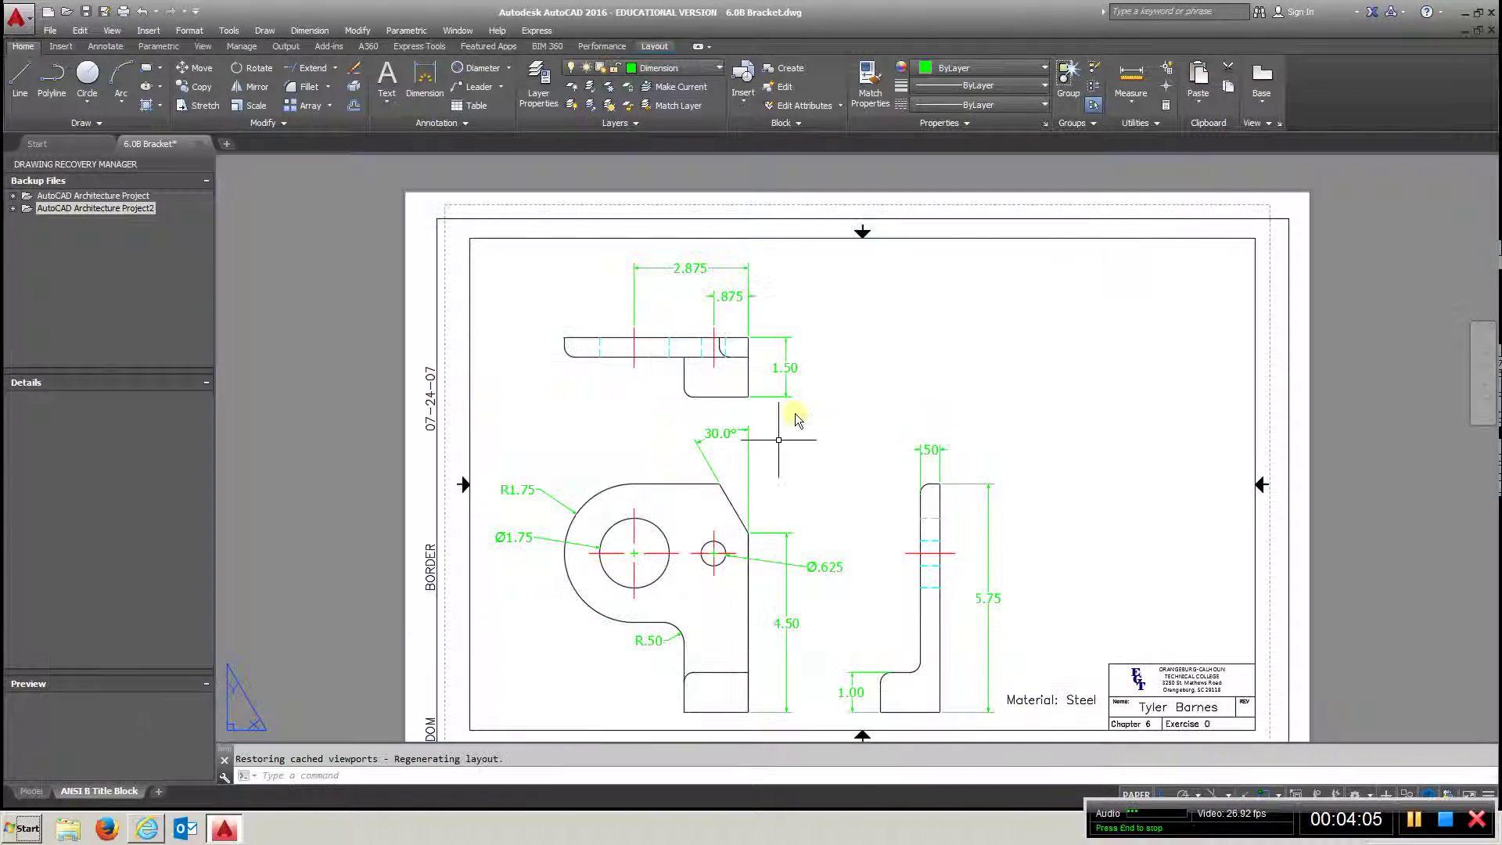
click(829, 571)
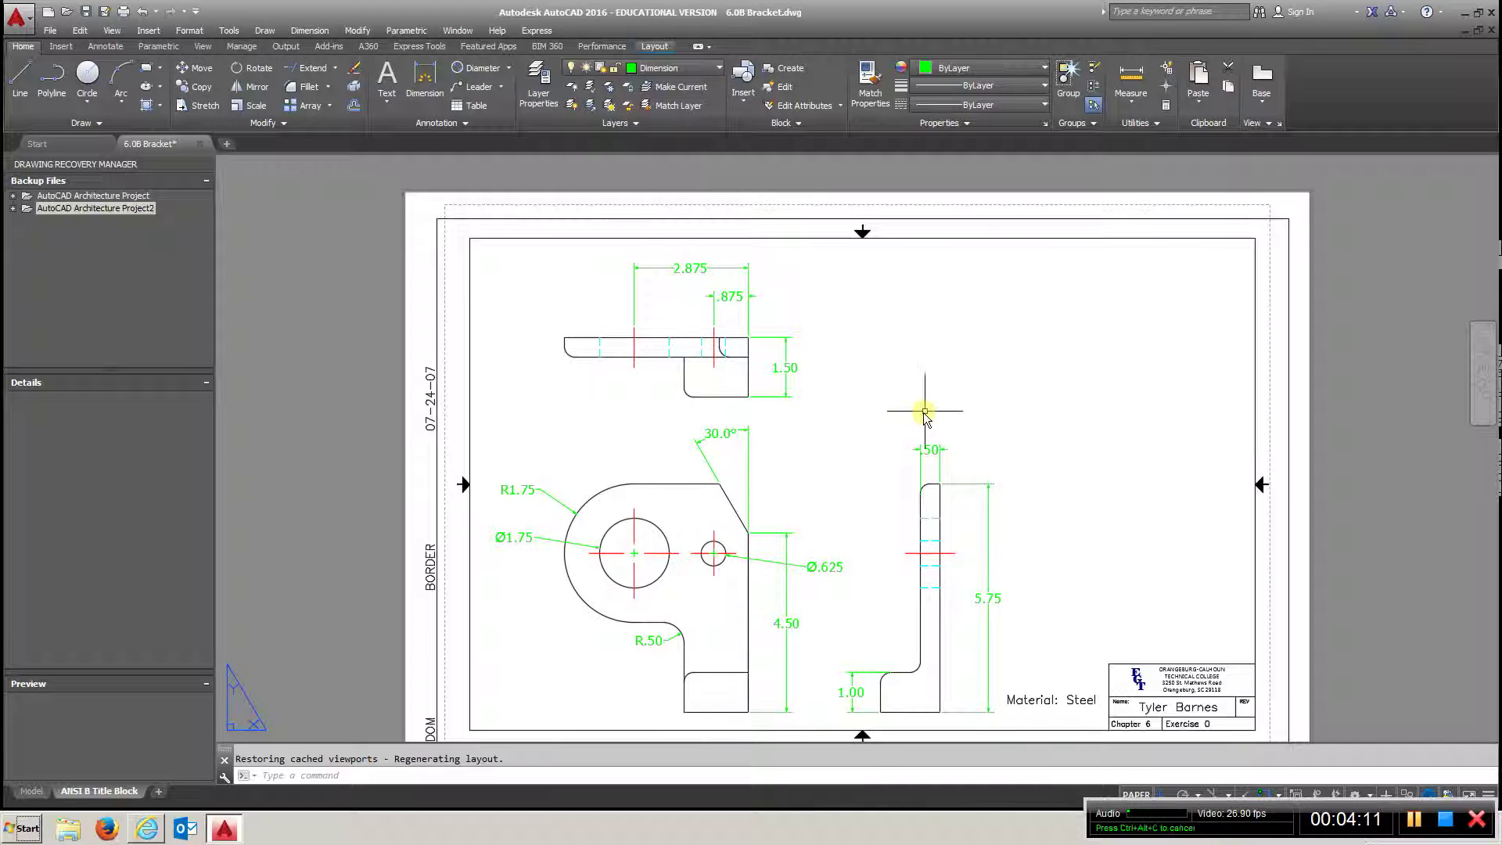
click(25, 792)
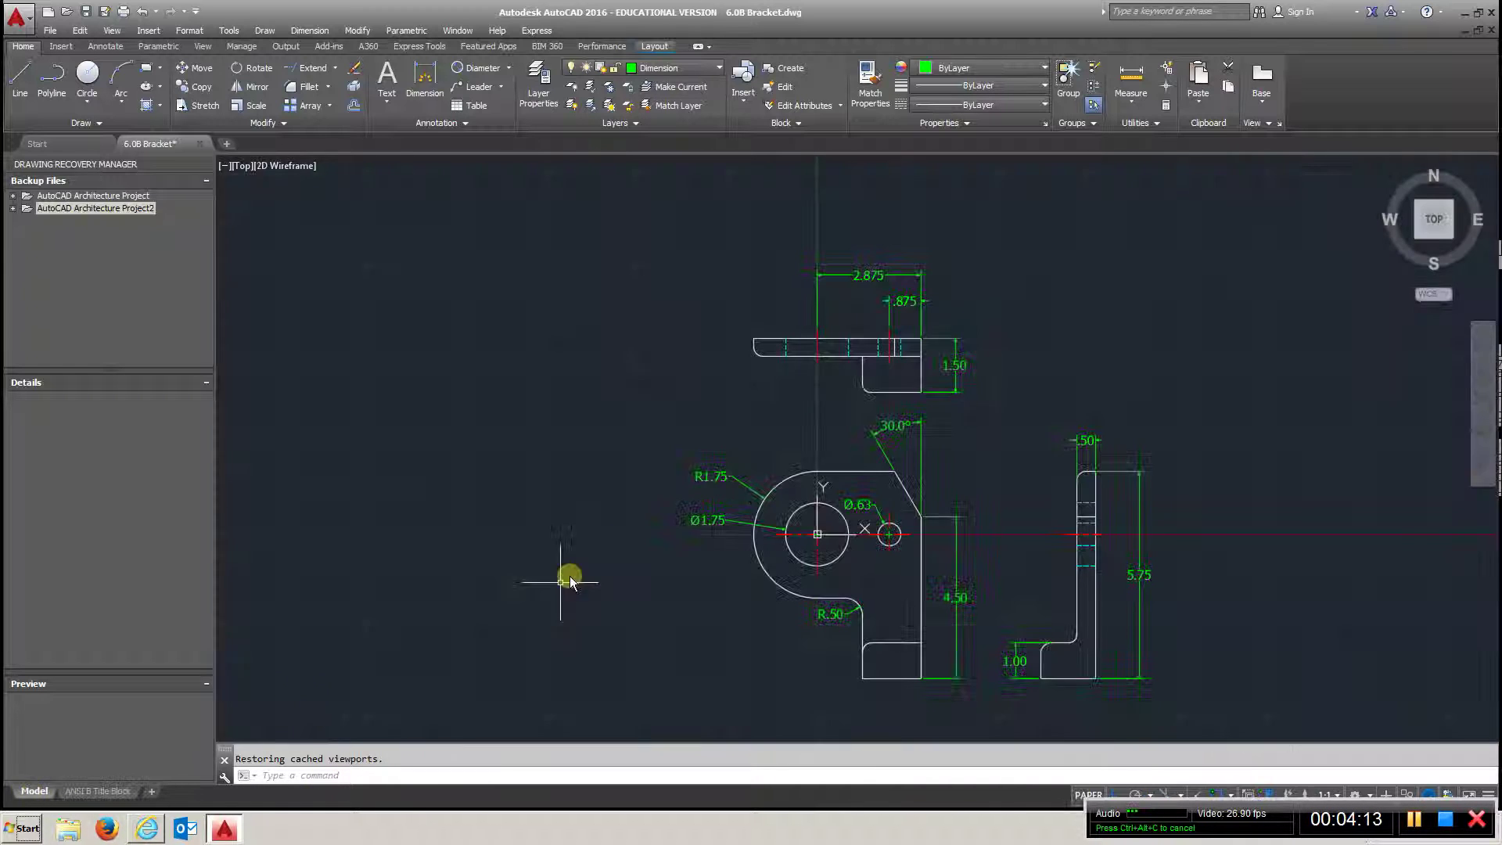